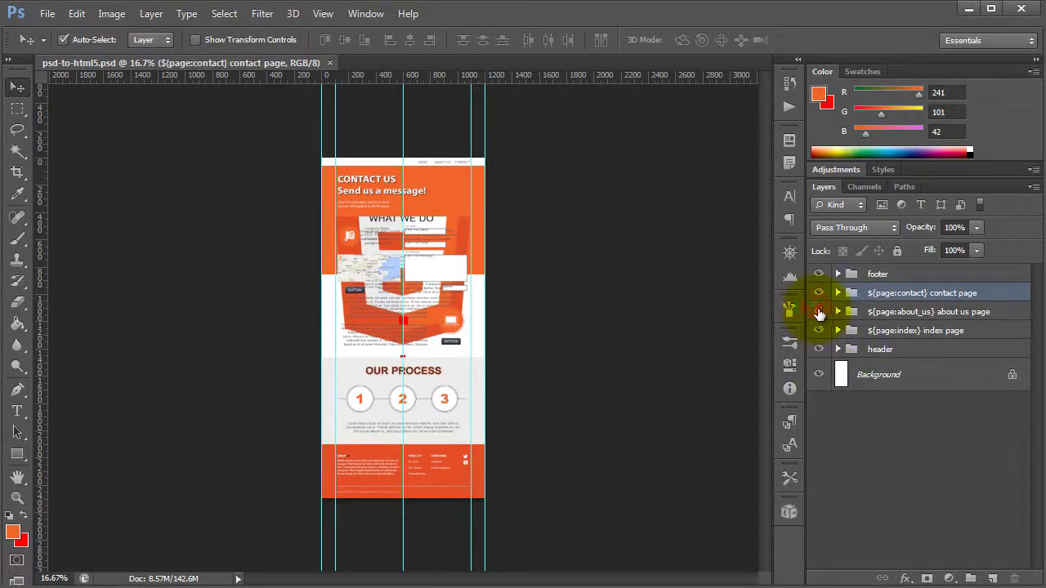
- Hide the about_us and index page groups so only the contact page design shows
left_click(819, 311)
left_click(819, 330)
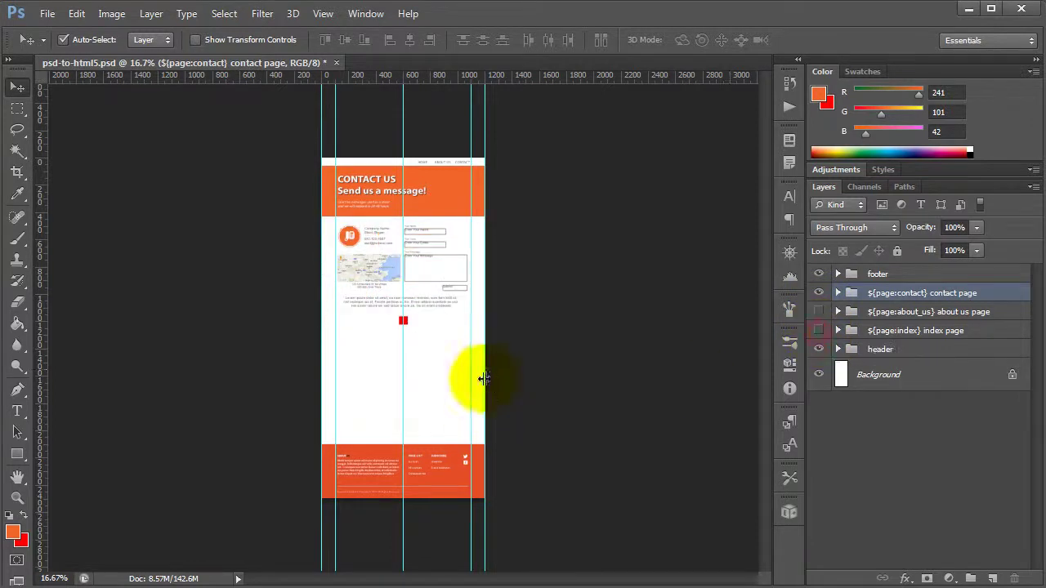
left_click(639, 314)
- Zoom in and select the google map image layer by clicking the map on the canvas
scroll(349, 276, "up", 5)
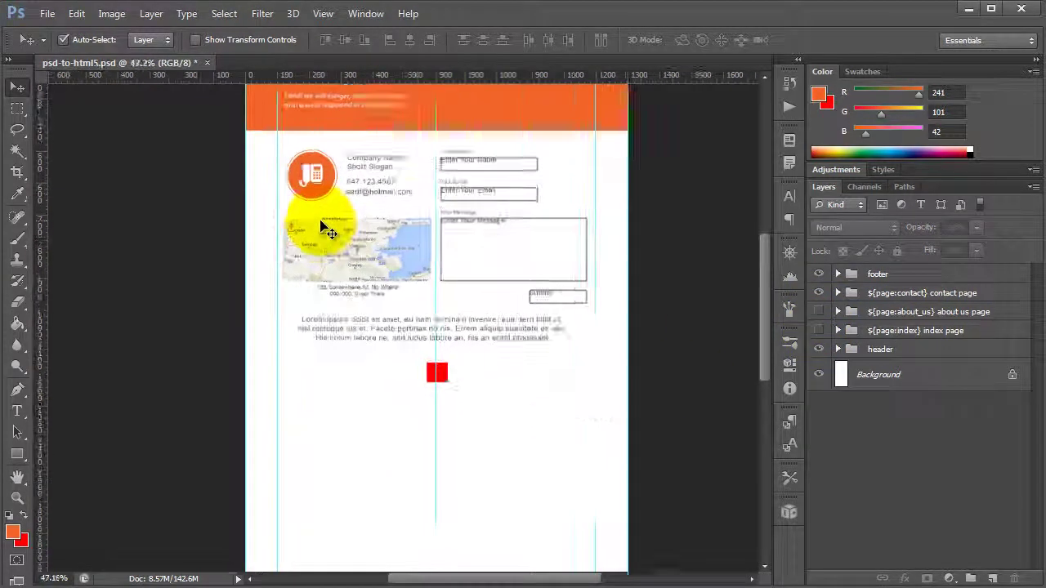
scroll(325, 230, "up", 3)
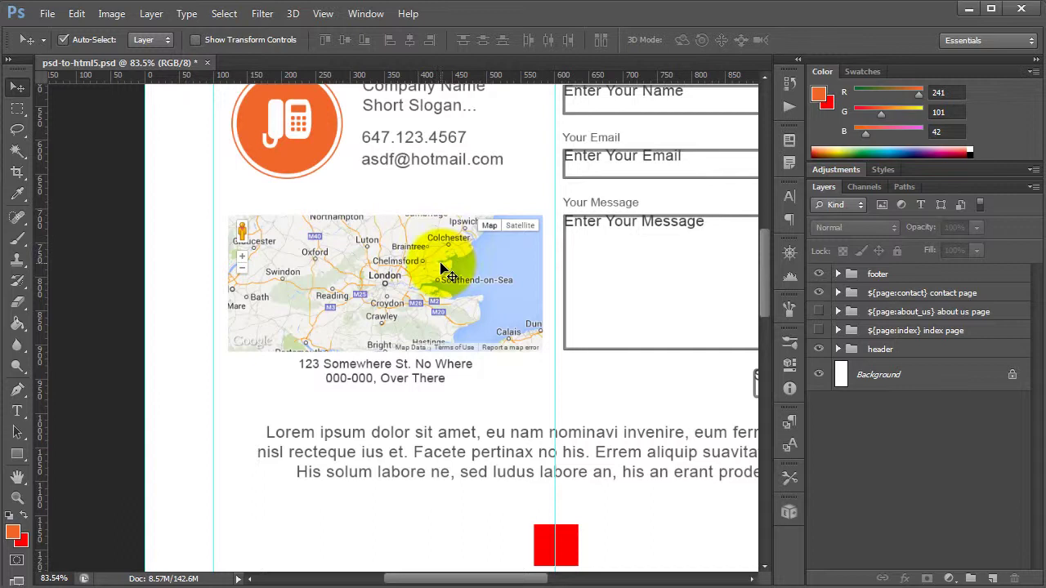
left_click(439, 269)
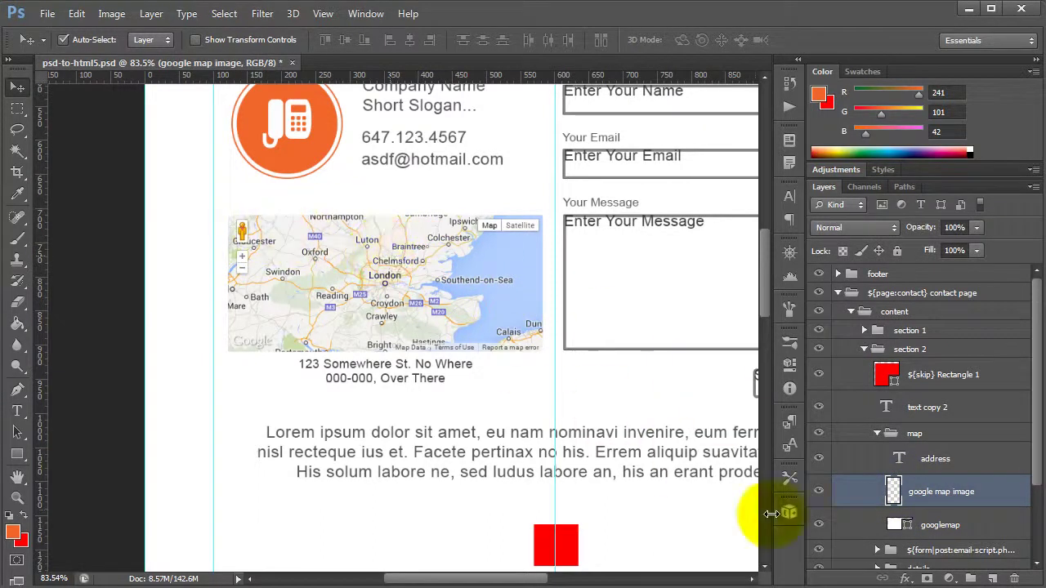
- Rename the google map image layer to '${skip} google map image'
double_click(921, 494)
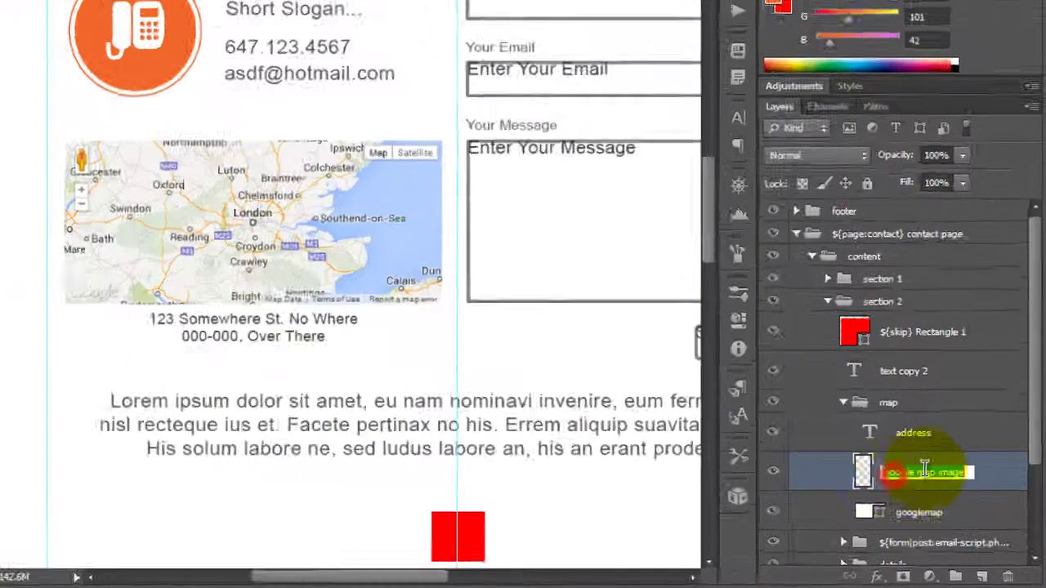
key("Home")
type("${}")
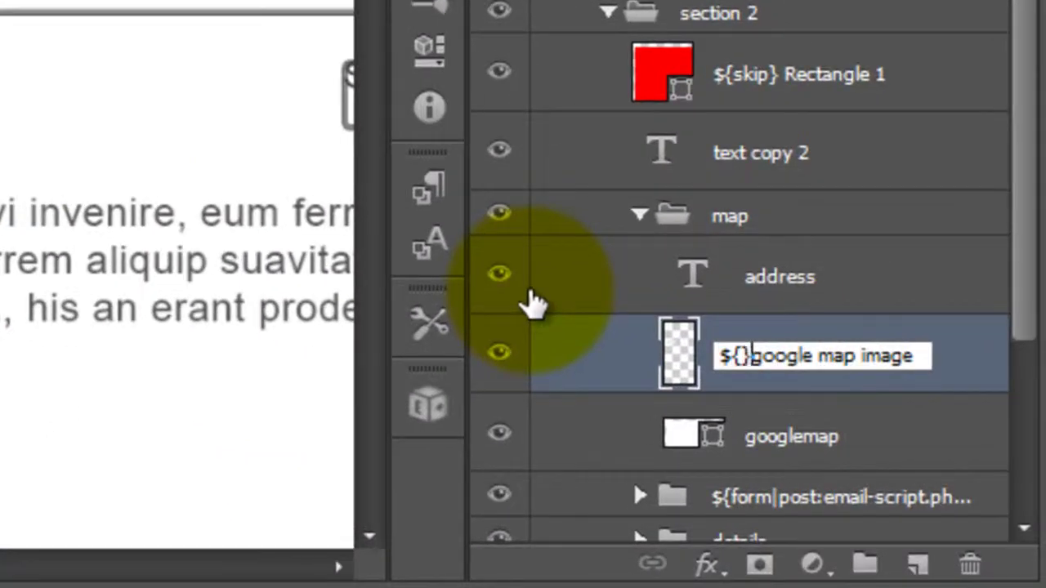
type("skip")
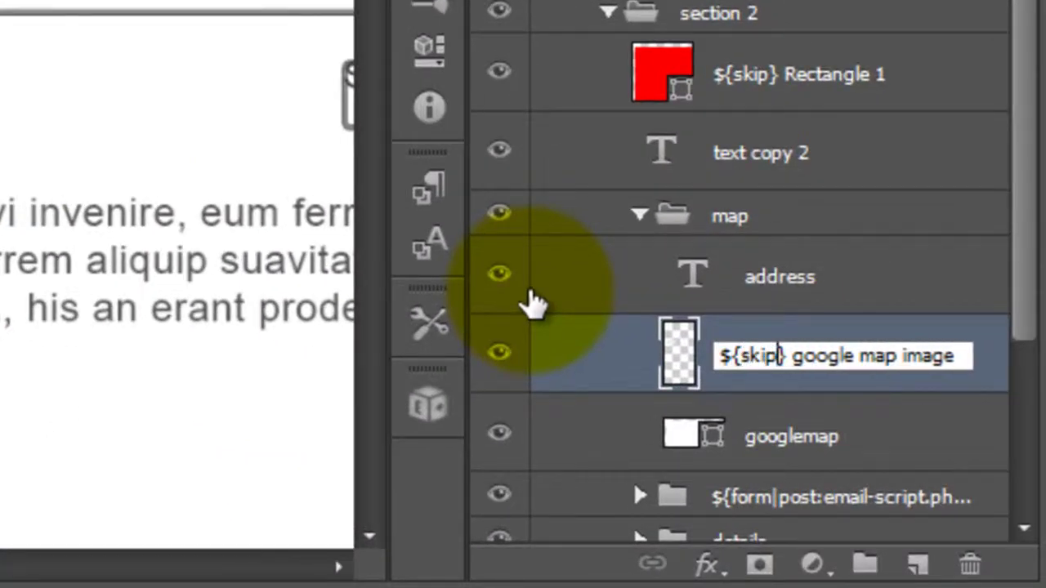
key("Return")
- Toggle the map image off and back on to reveal the googlemap box, then bring up Export Kit
left_click(805, 445)
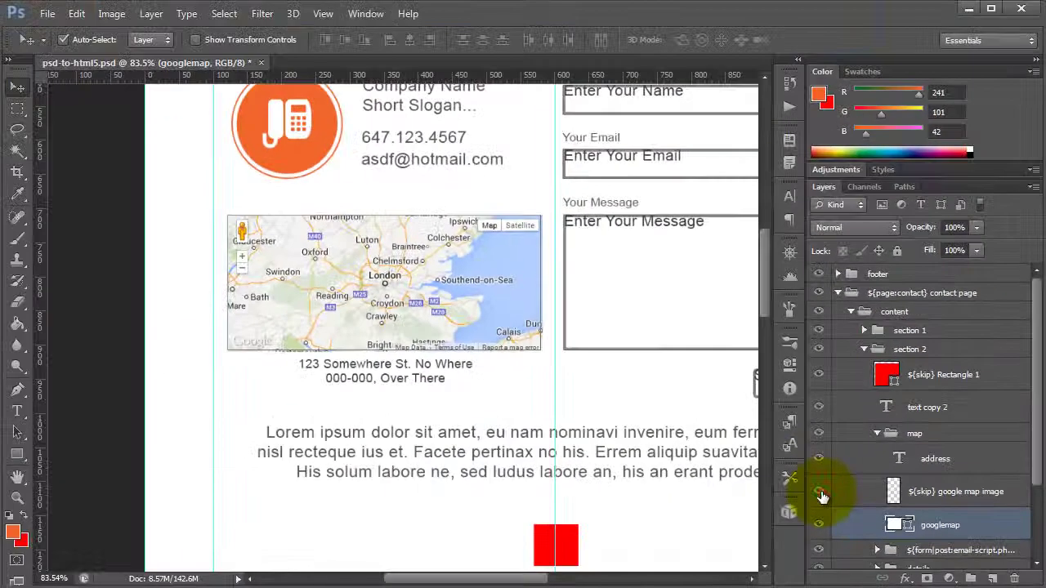
left_click(802, 486)
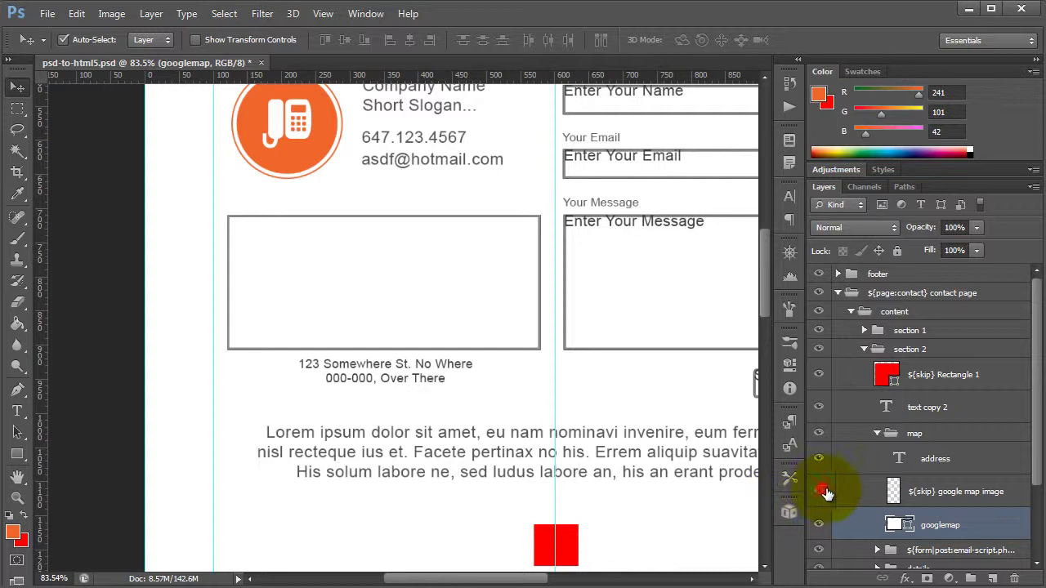
left_click(818, 490)
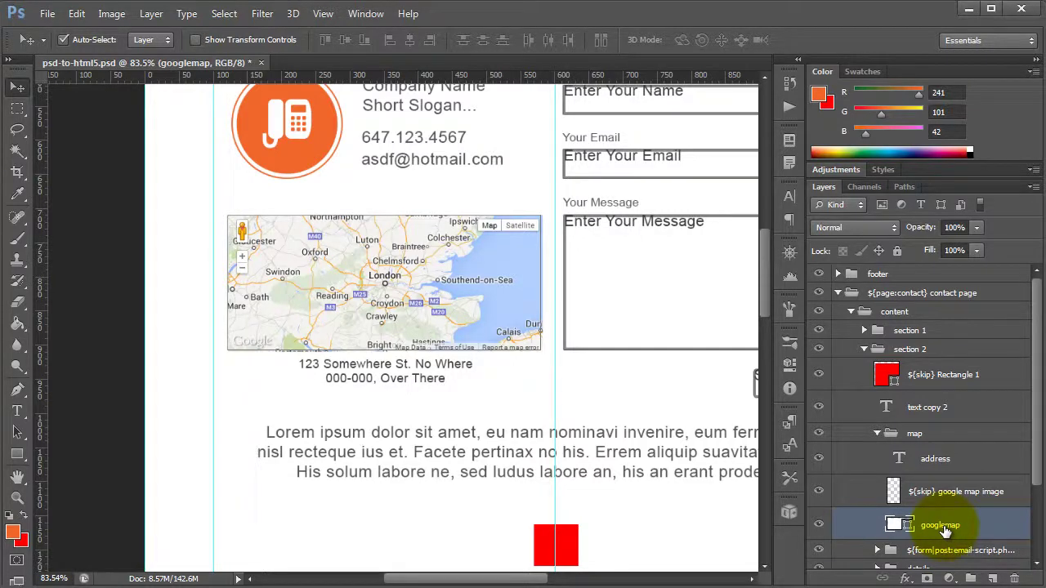
left_click(788, 513)
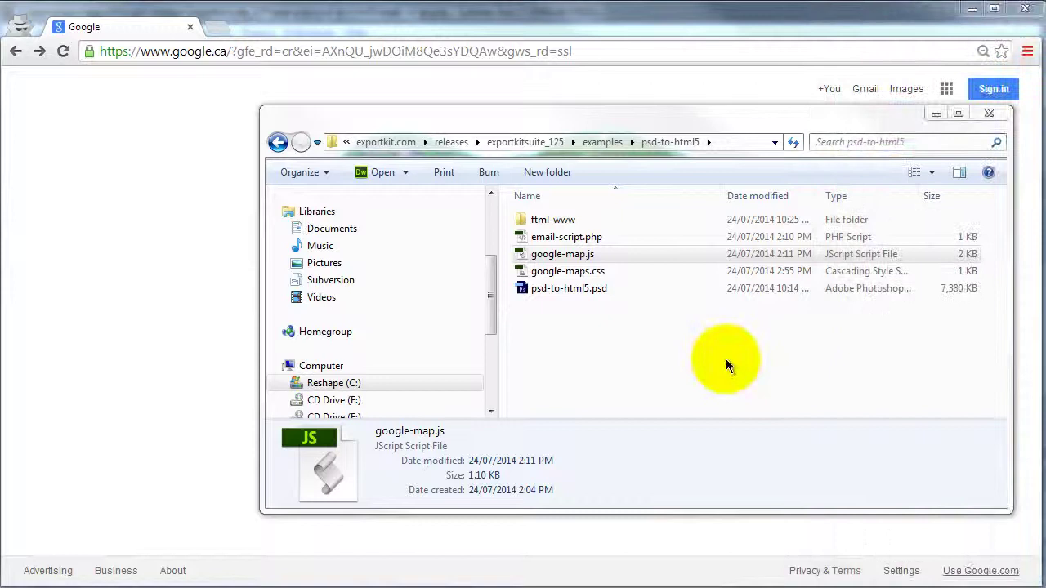
- Open google-map.js from the psd-to-html5 folder with Sublime Text 2
left_click(686, 358)
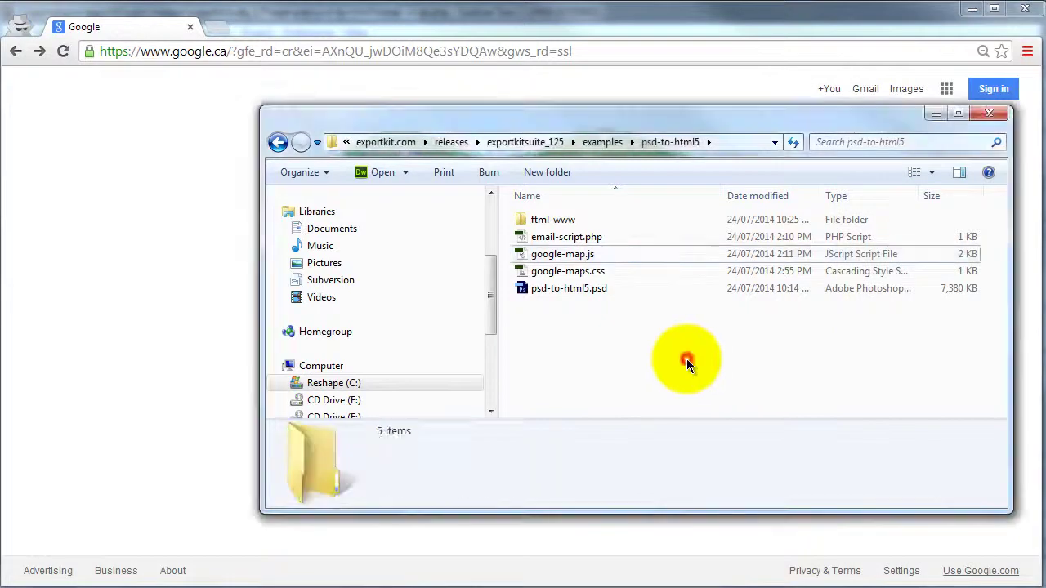
left_click(609, 339)
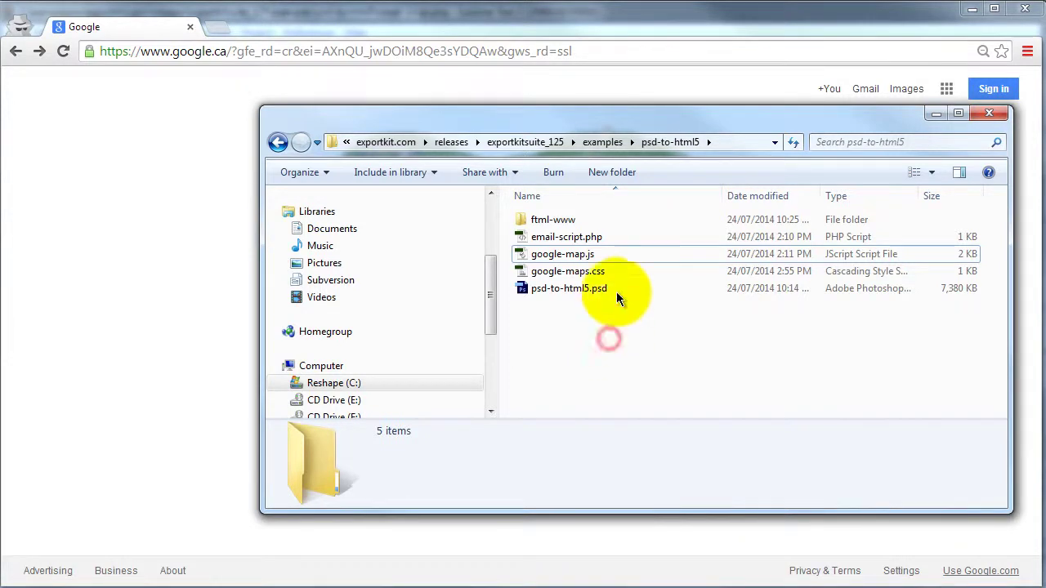
left_click(621, 258)
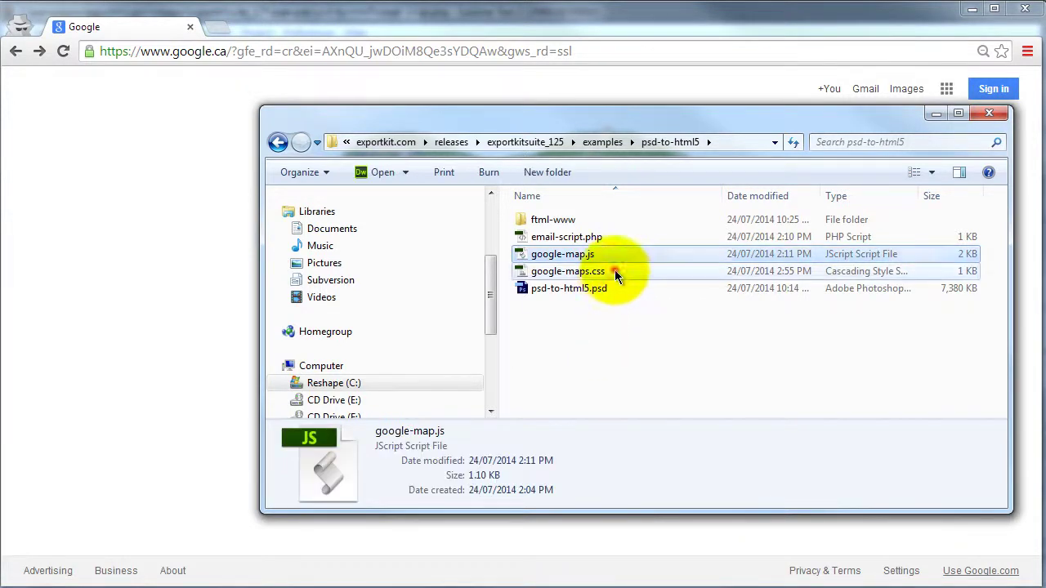
left_click(614, 270)
left_click(619, 255)
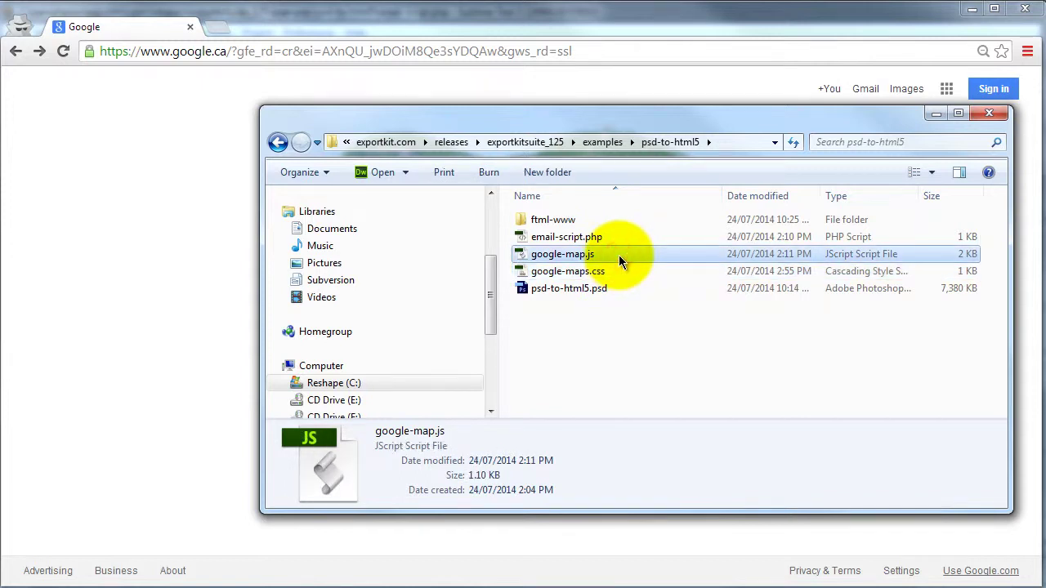
right_click(618, 255)
left_click(699, 354)
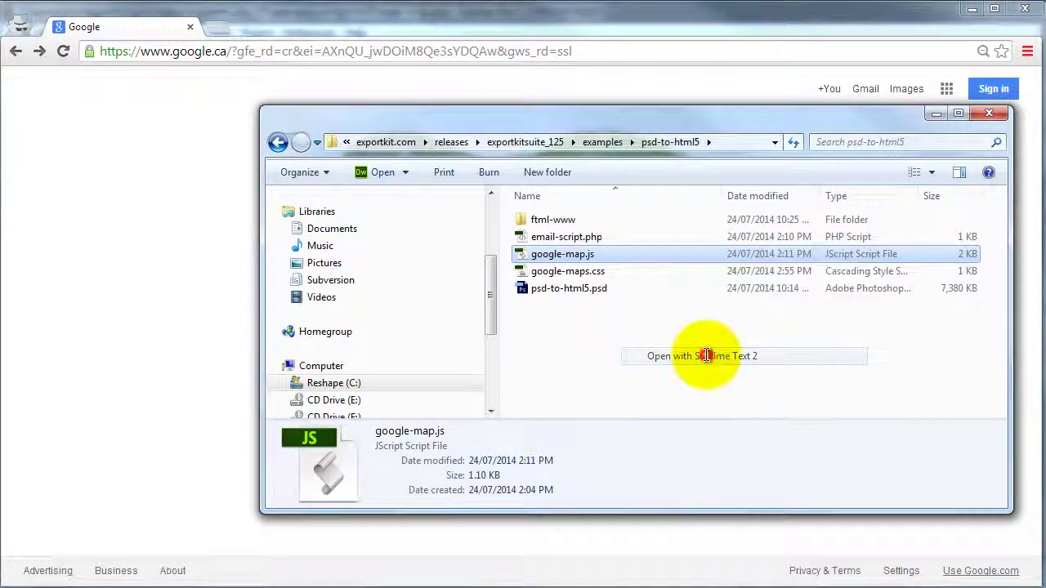
left_click(362, 185)
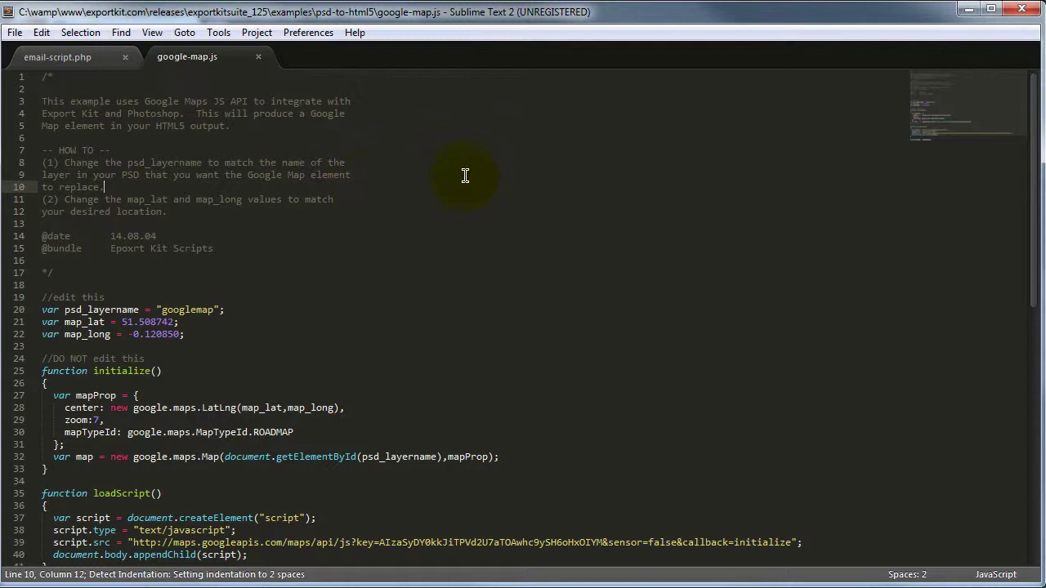
scroll(465, 176, "down", 4)
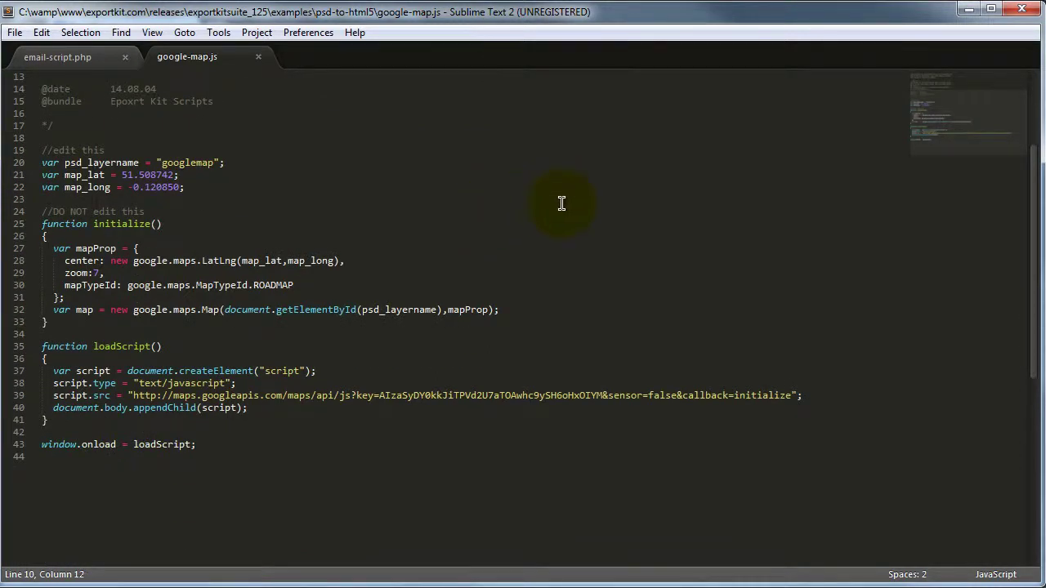
scroll(556, 216, "up", 4)
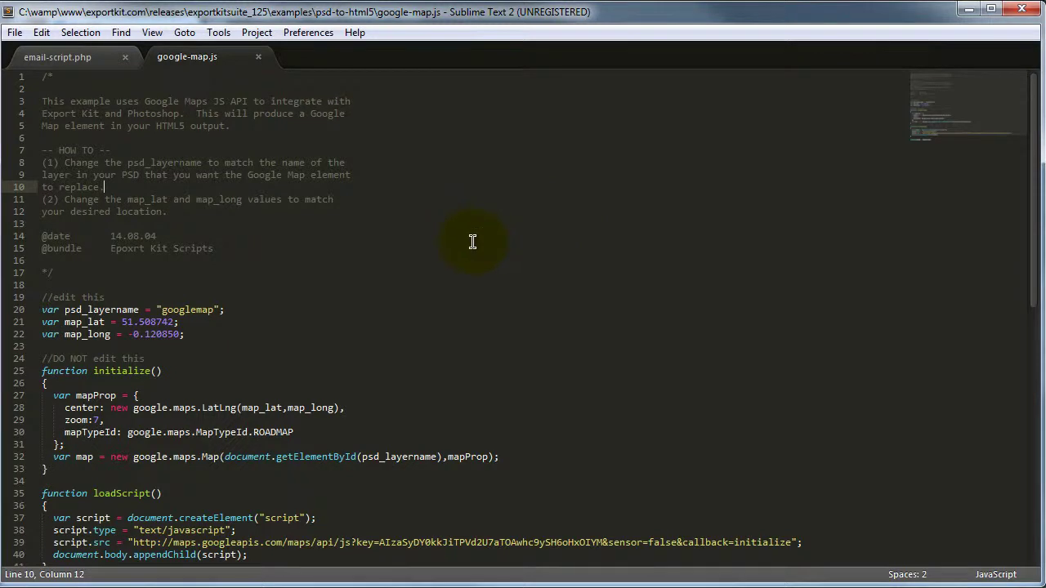
scroll(409, 292, "down", 3)
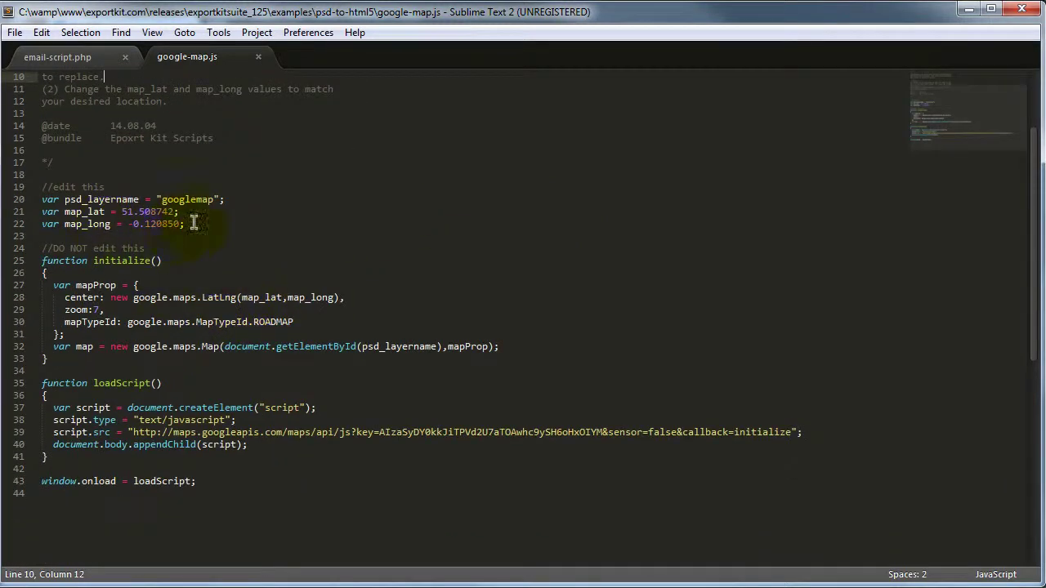
left_click_drag(203, 224, 41, 184)
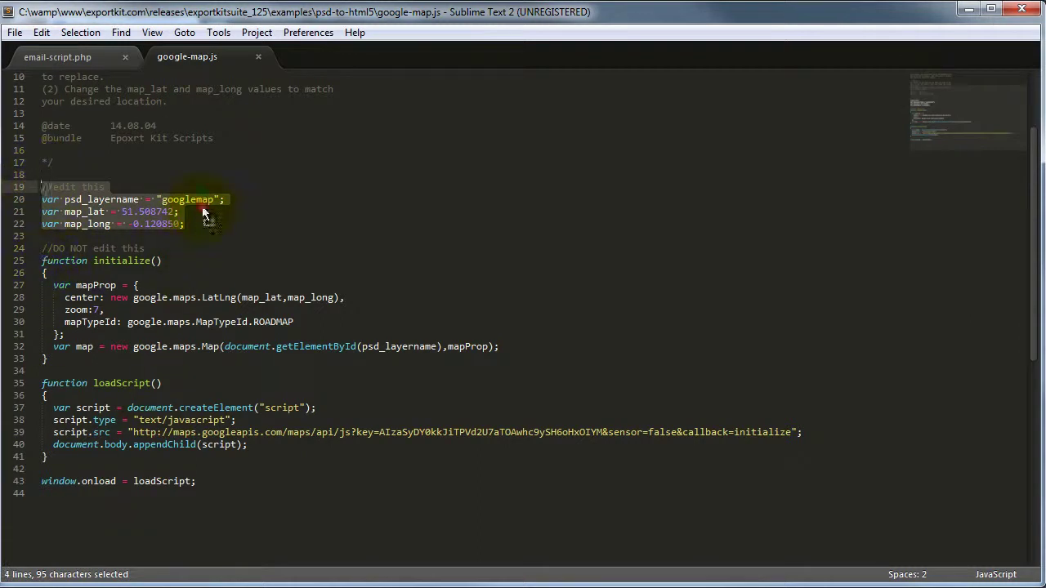
left_click(196, 200)
double_click(188, 200)
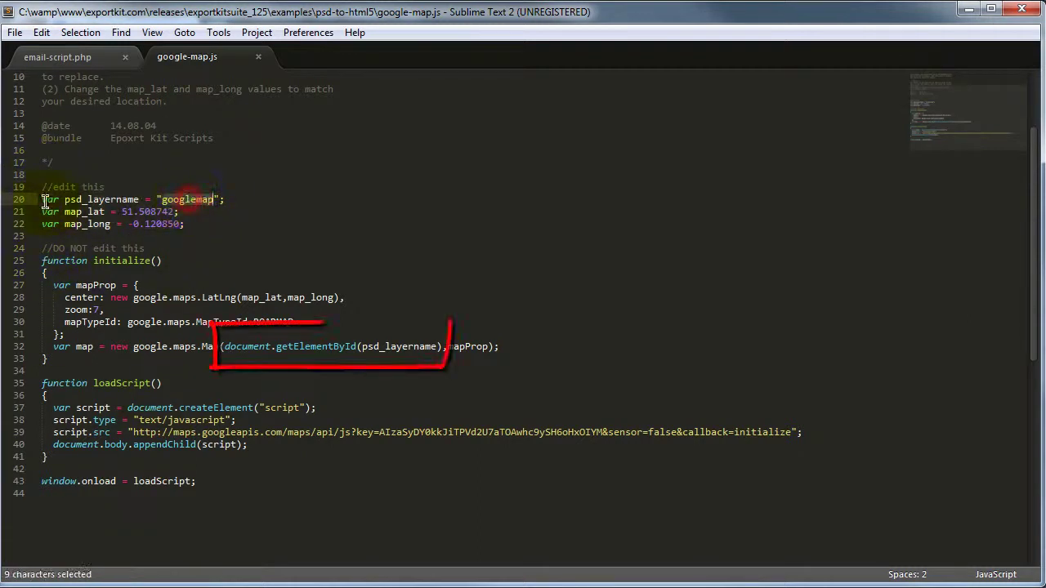
left_click(125, 199)
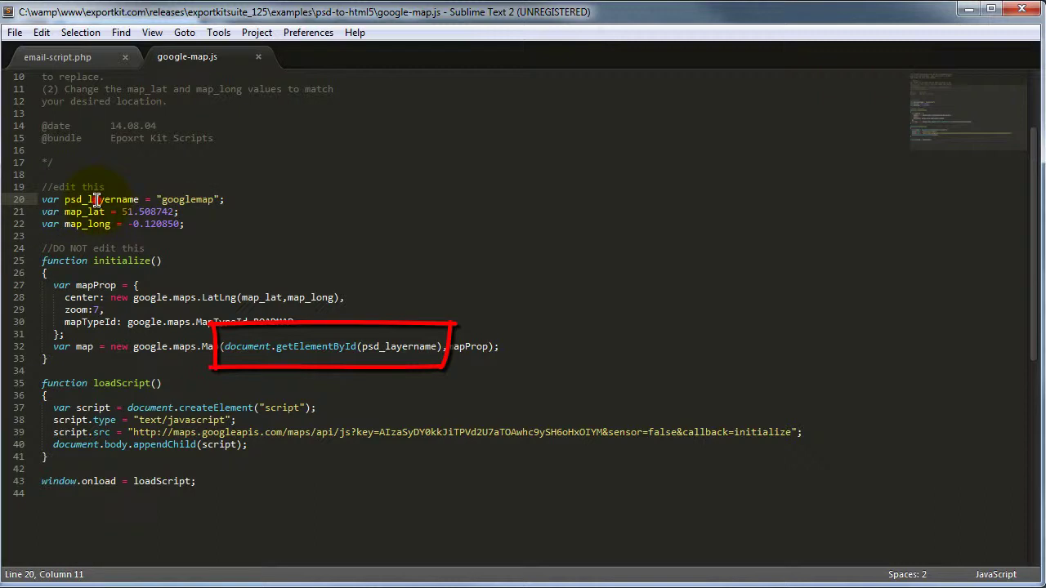
double_click(181, 200)
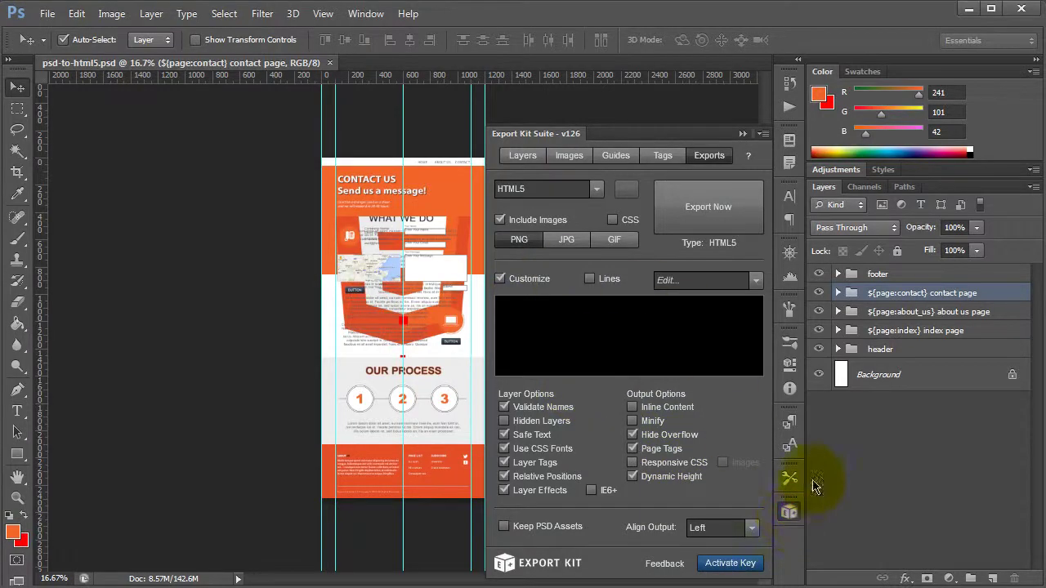
- Hide the about us and index page groups and the ${skip} google map image layer
left_click(813, 486)
left_click(818, 312)
left_click(818, 330)
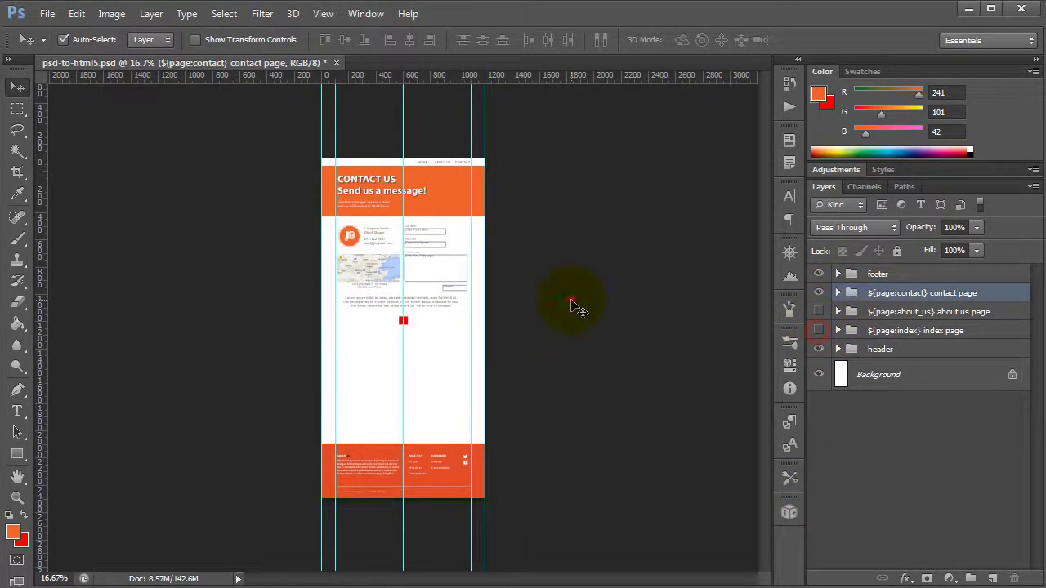
scroll(362, 269, "up", 5)
left_click(392, 205)
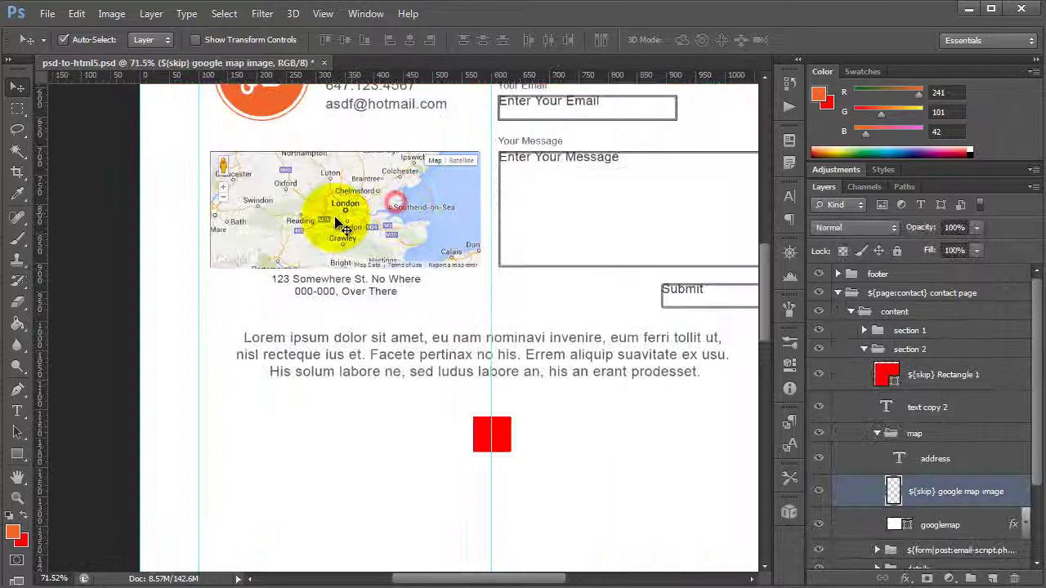
left_click(818, 492)
- Rename the googlemap shape layer to my_map
left_click(948, 527)
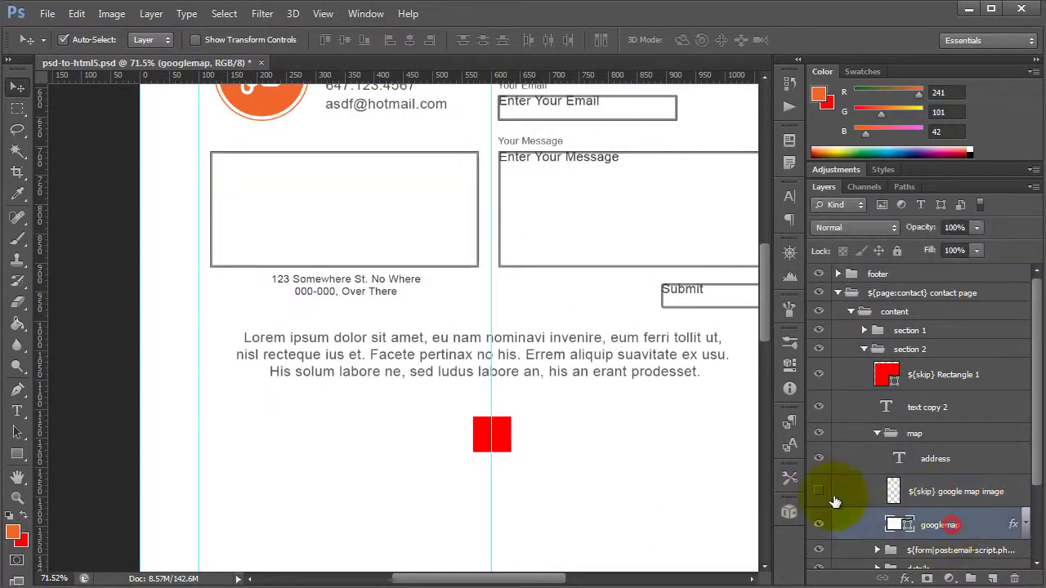
double_click(948, 526)
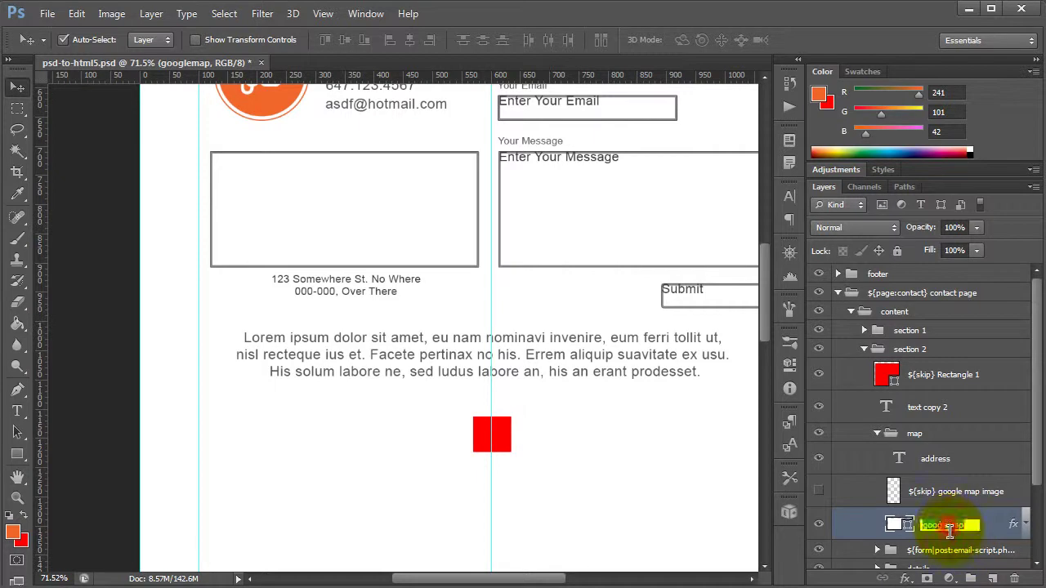
left_click(957, 527)
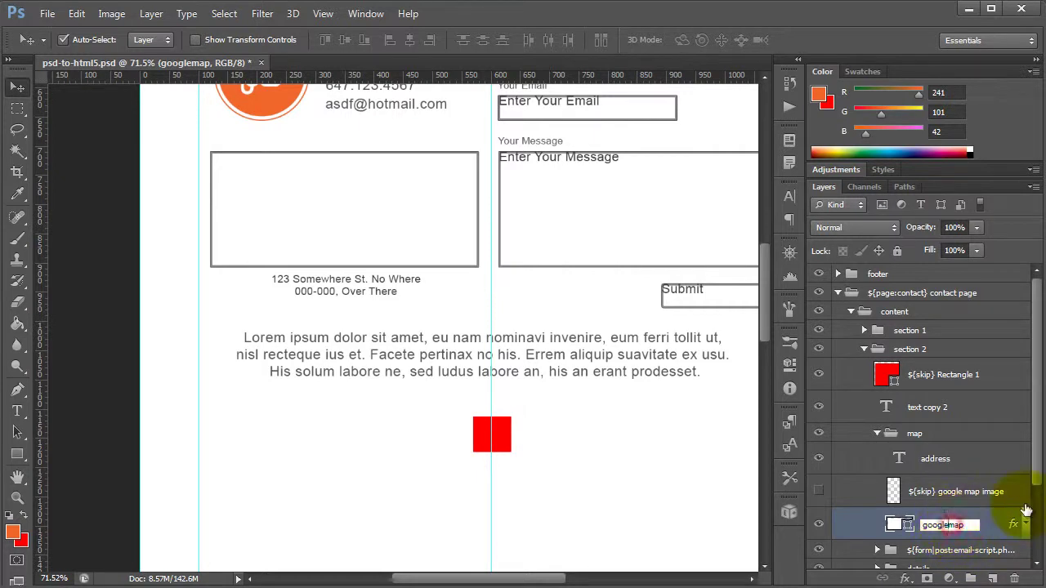
key("ctrl+a")
type("my_map")
key("Return")
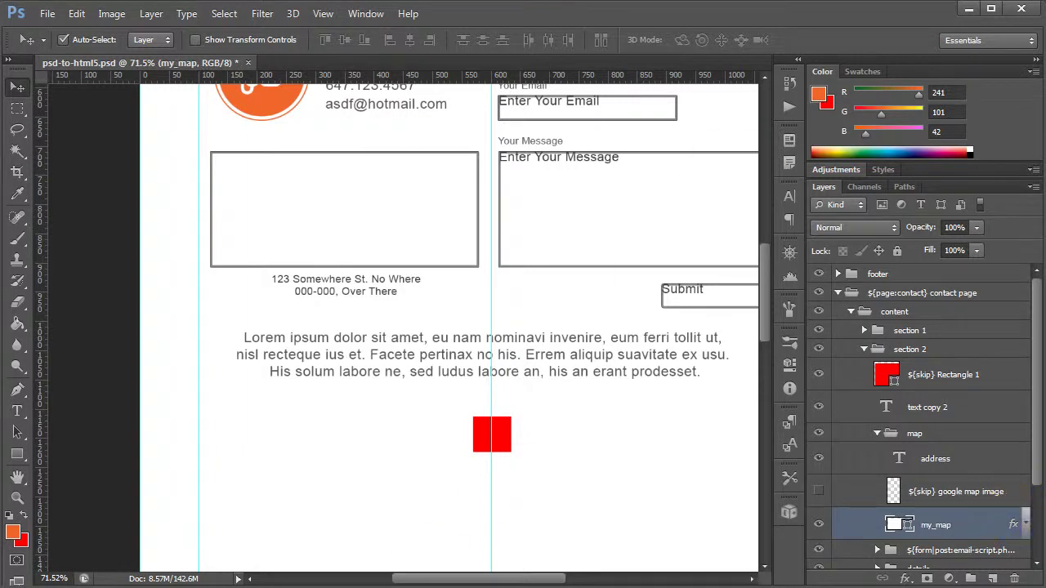
- Try my_map as the line 20 psd_layername value, undo back to googlemap, and reselect the Photoshop layer
key("alt+Tab")
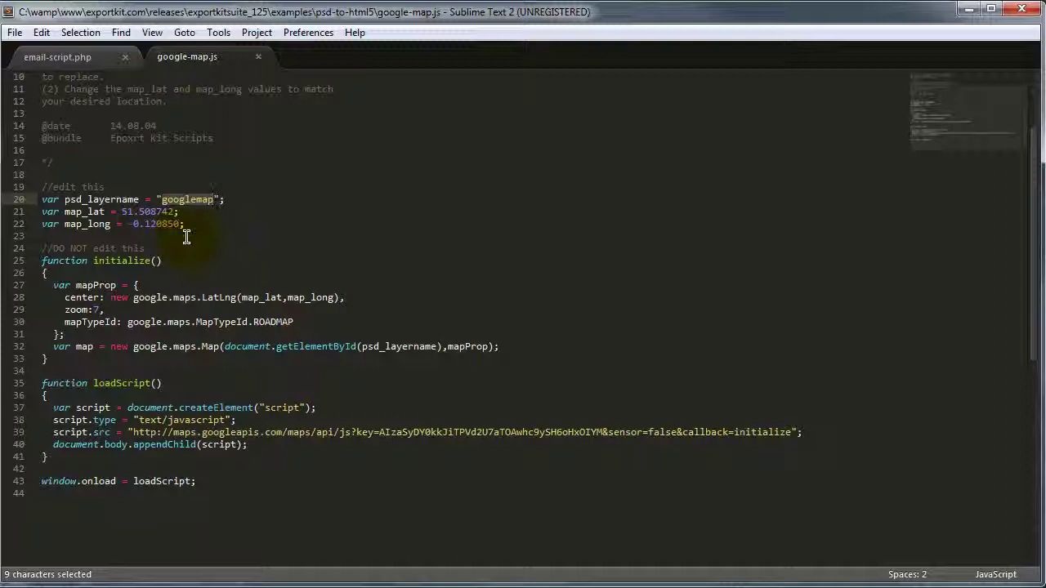
double_click(200, 200)
type("my_map")
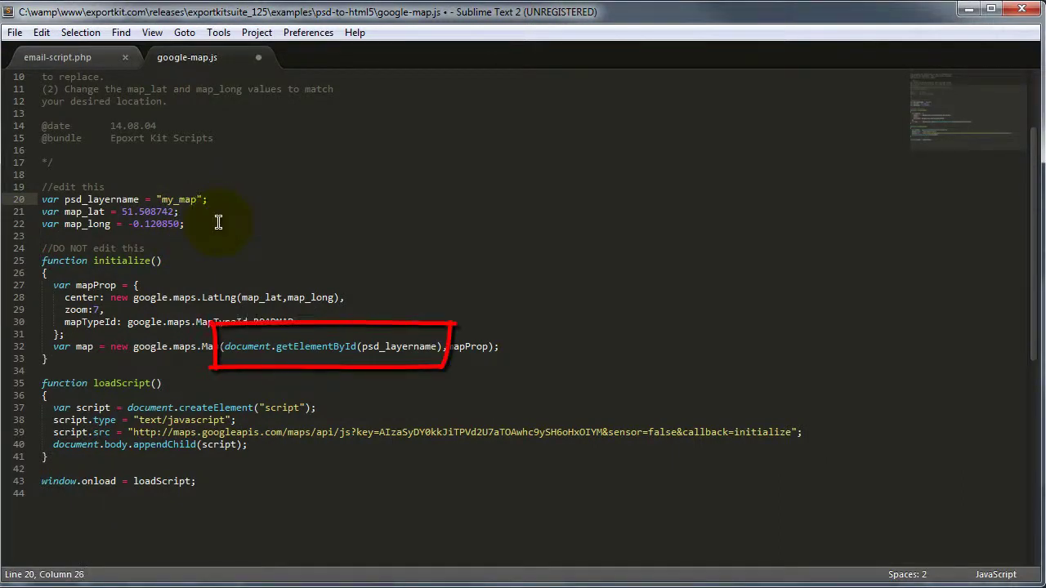
left_click(299, 204)
key("ctrl+z")
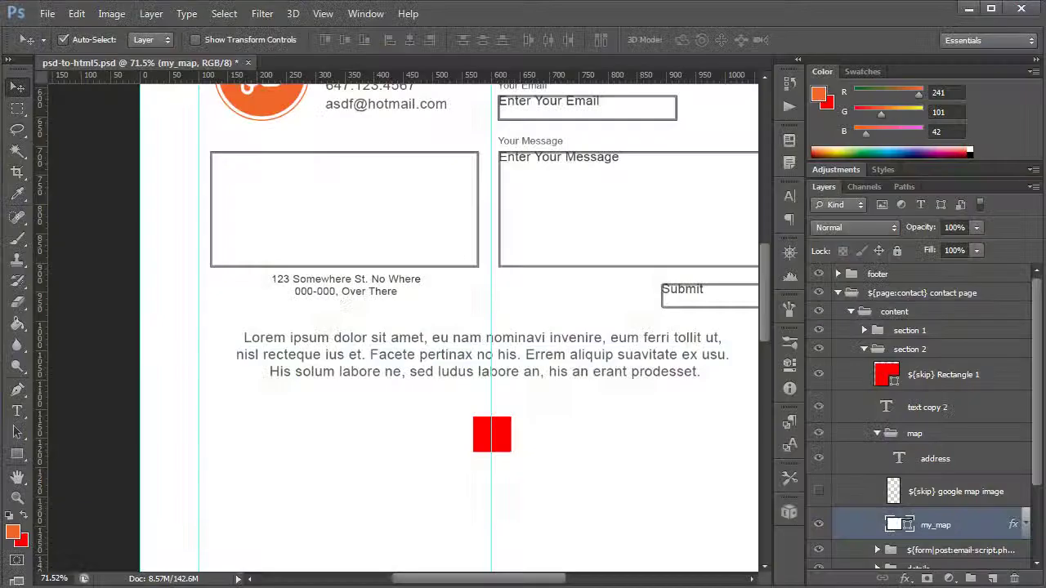
left_click(931, 524)
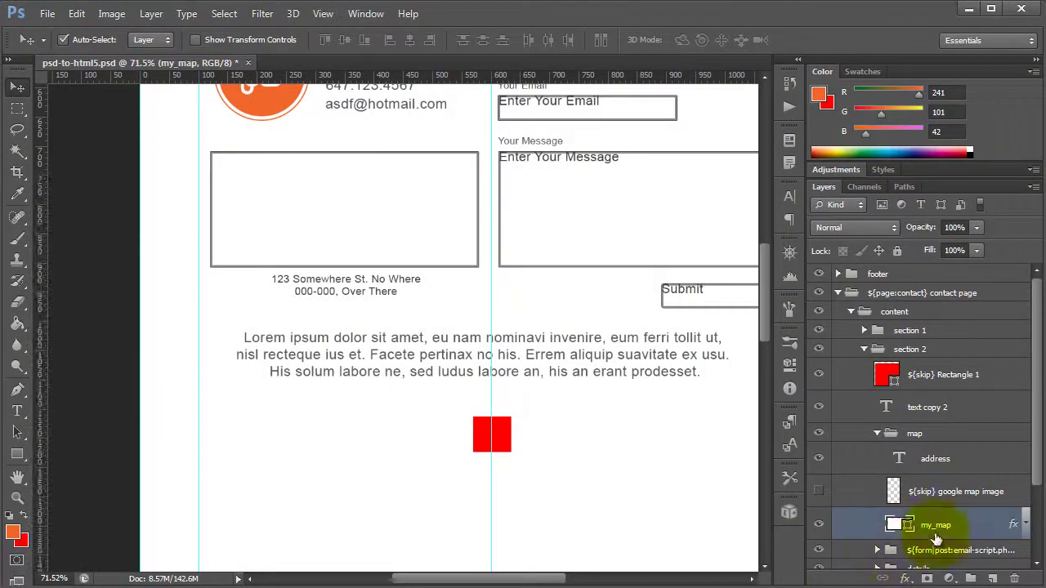
left_click(630, 501)
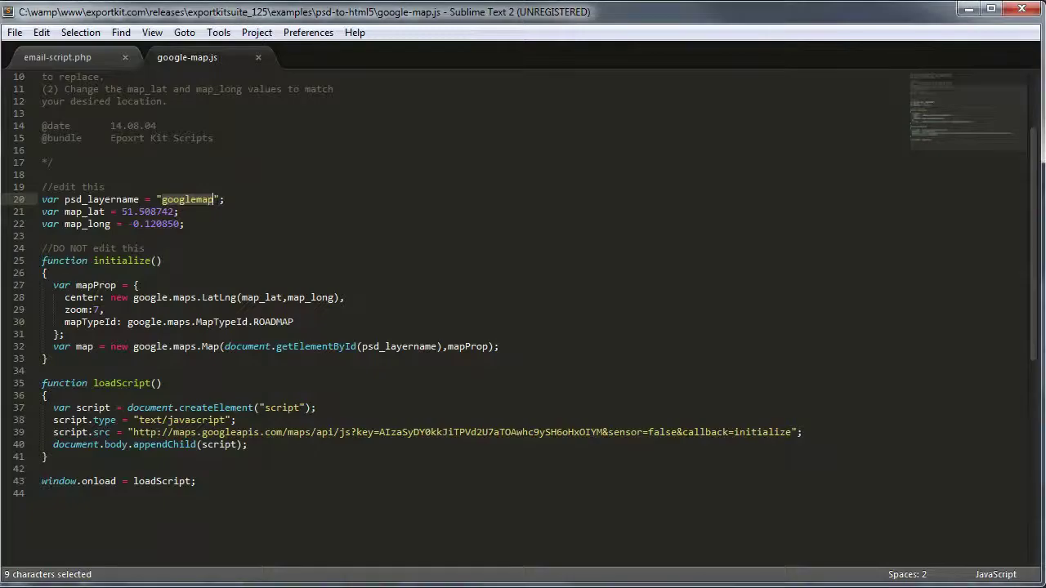
- Highlight the map_lat value 51.508742 and the map_long value on lines 21–22 of google-map.js
left_click(349, 235)
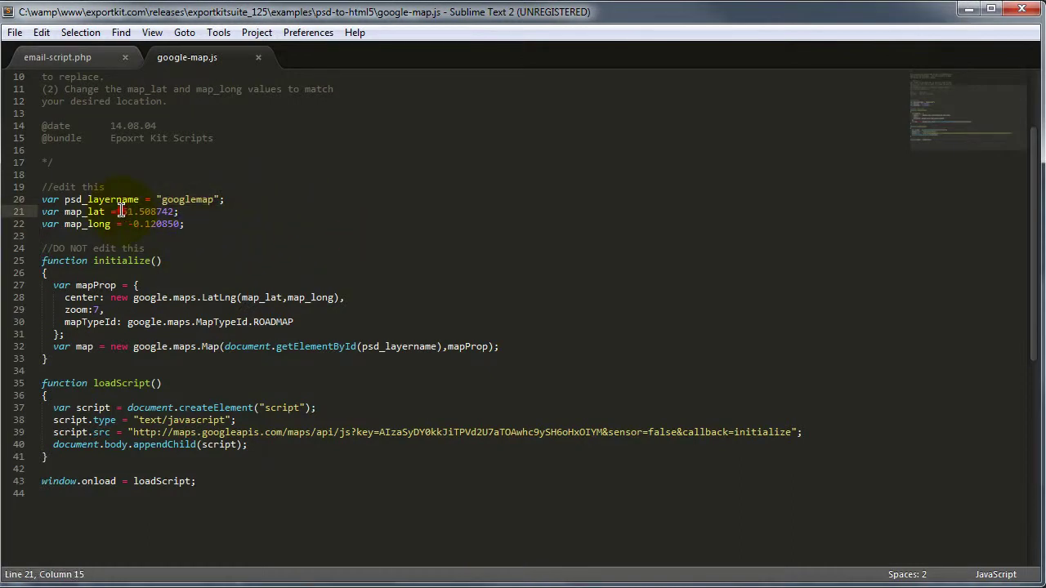
left_click_drag(122, 212, 175, 224)
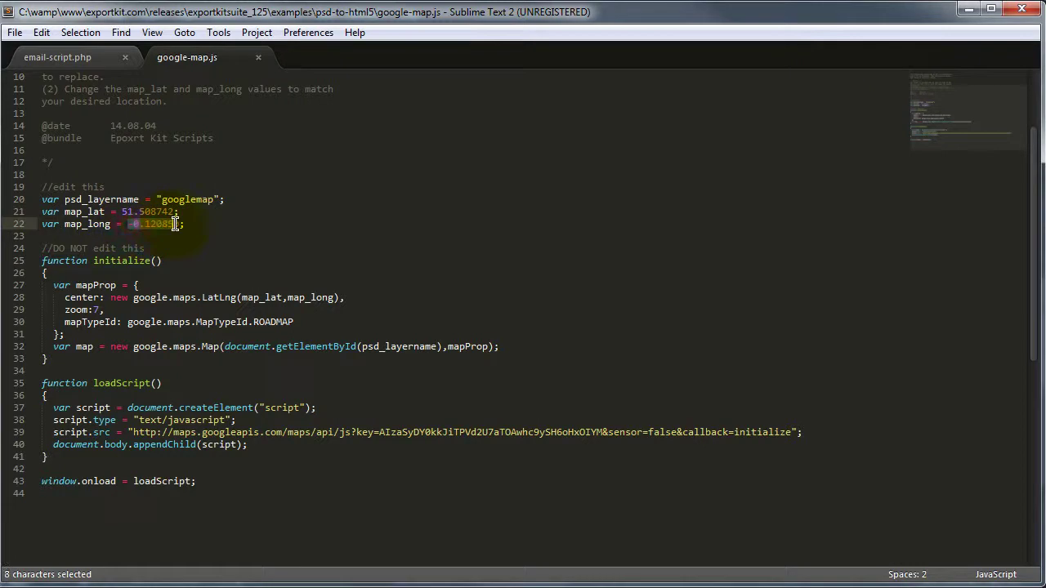
left_click(318, 173)
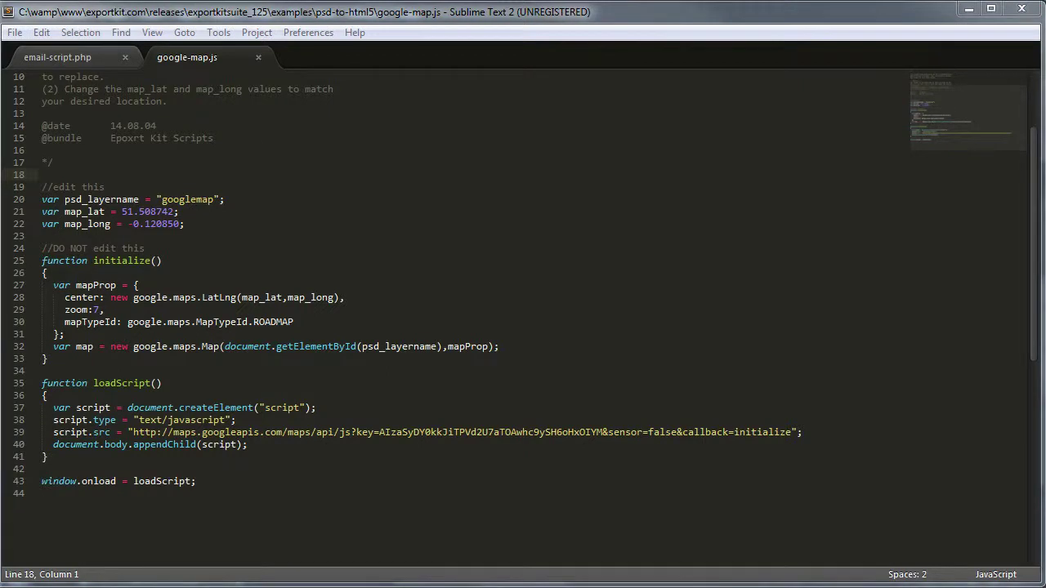
key("alt+Tab")
- Drag google-maps.css into Sublime Text 2 to show its #googlemap img, div position: initial reset
left_click(572, 342)
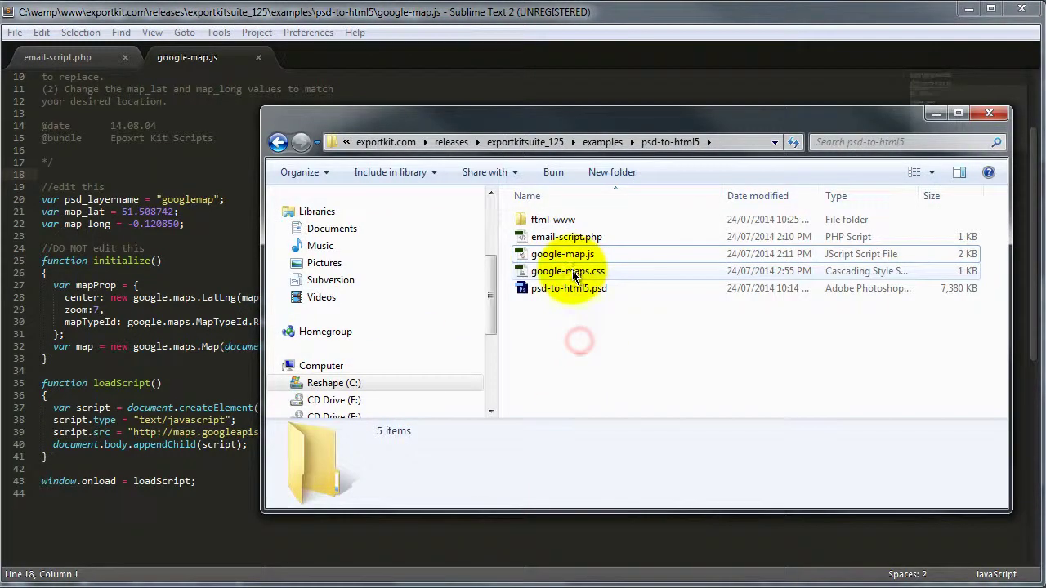
left_click_drag(569, 276, 232, 196)
left_click(155, 292)
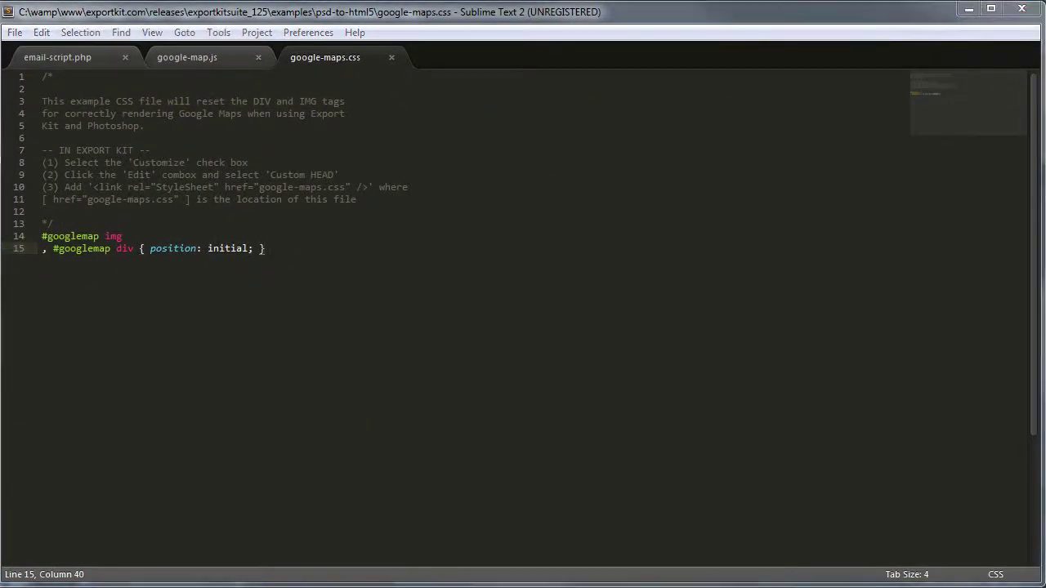
key("alt+Tab")
left_click(594, 361)
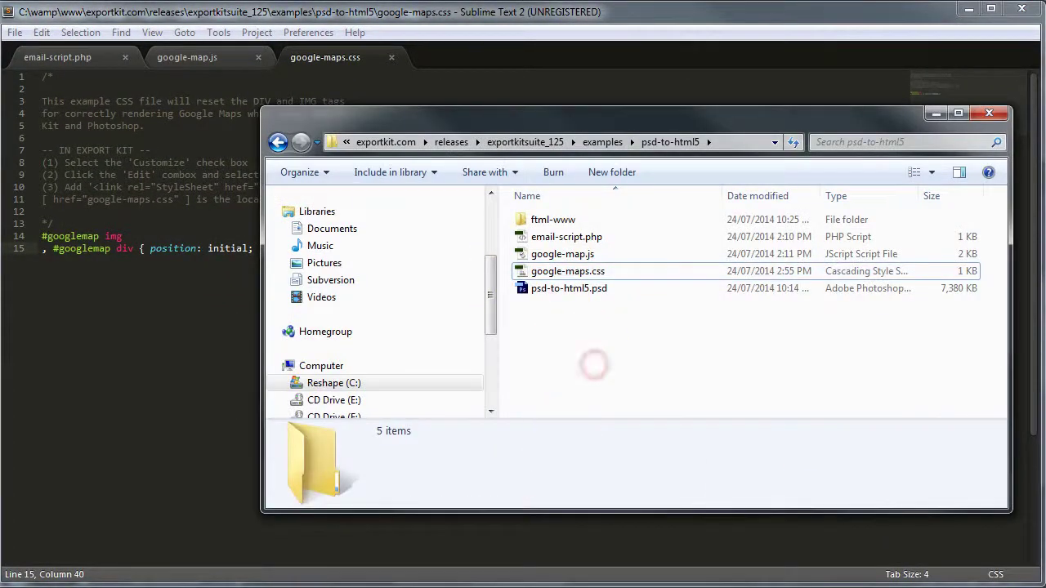
- Open psd_to_html5.html from ftml-www/html5 in Chrome
key("alt+Tab")
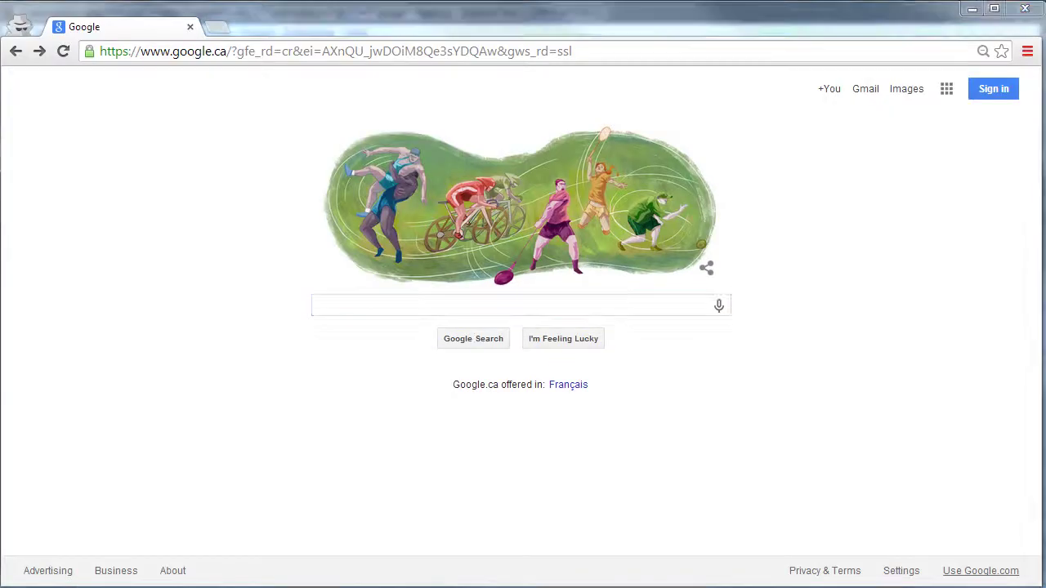
key("alt+Tab")
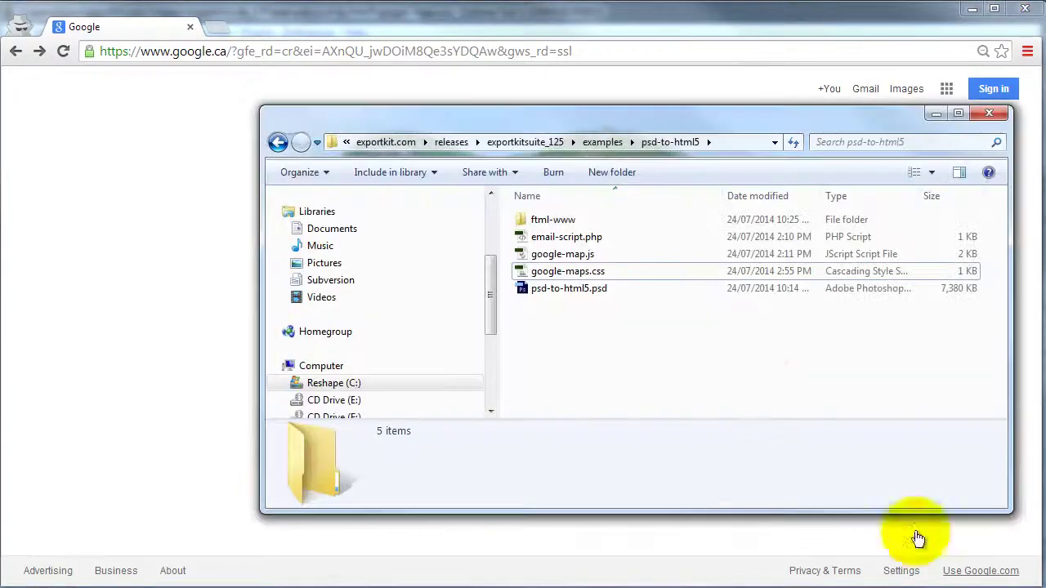
left_click(564, 221)
double_click(566, 221)
double_click(566, 220)
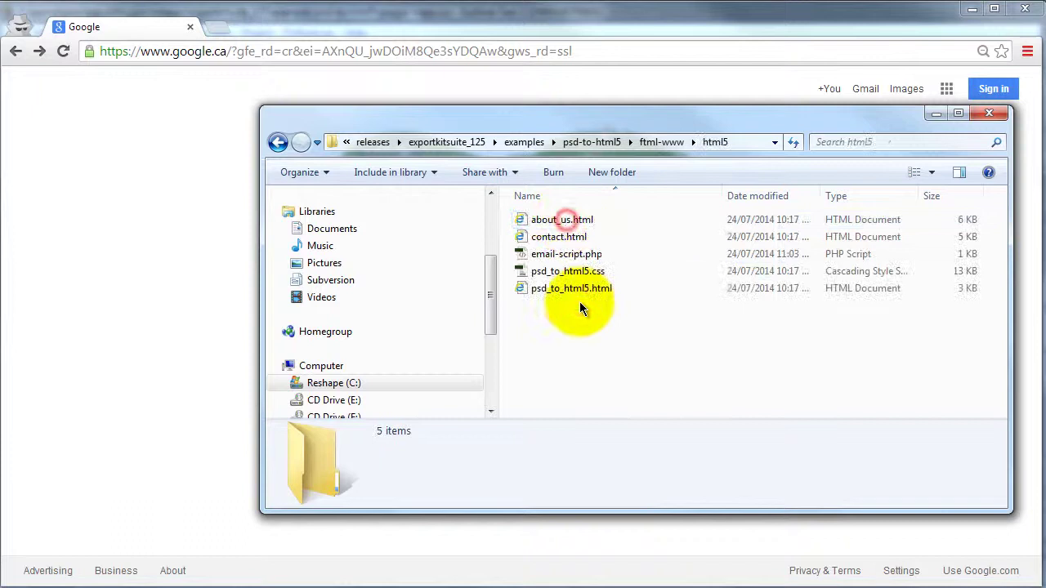
left_click_drag(574, 292, 123, 245)
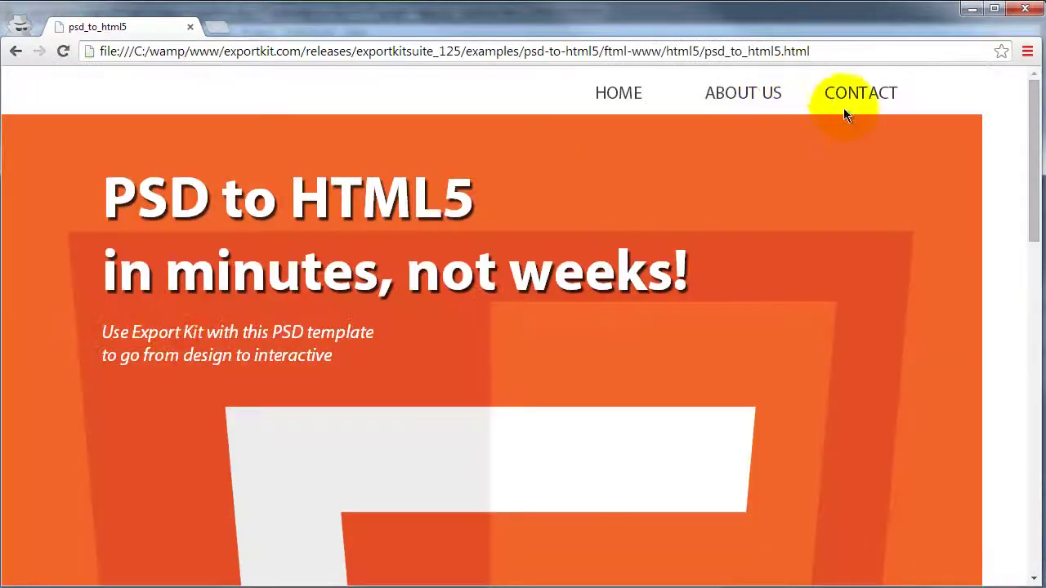
- Go to the CONTACT page and scroll down to the still-empty map box
left_click(865, 96)
scroll(597, 393, "down", 5)
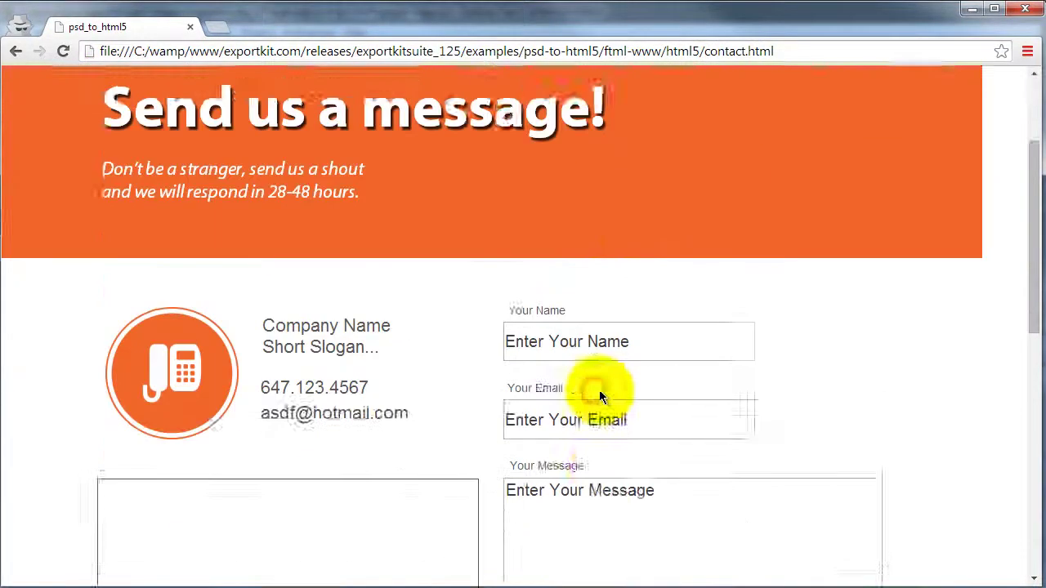
left_click(165, 258)
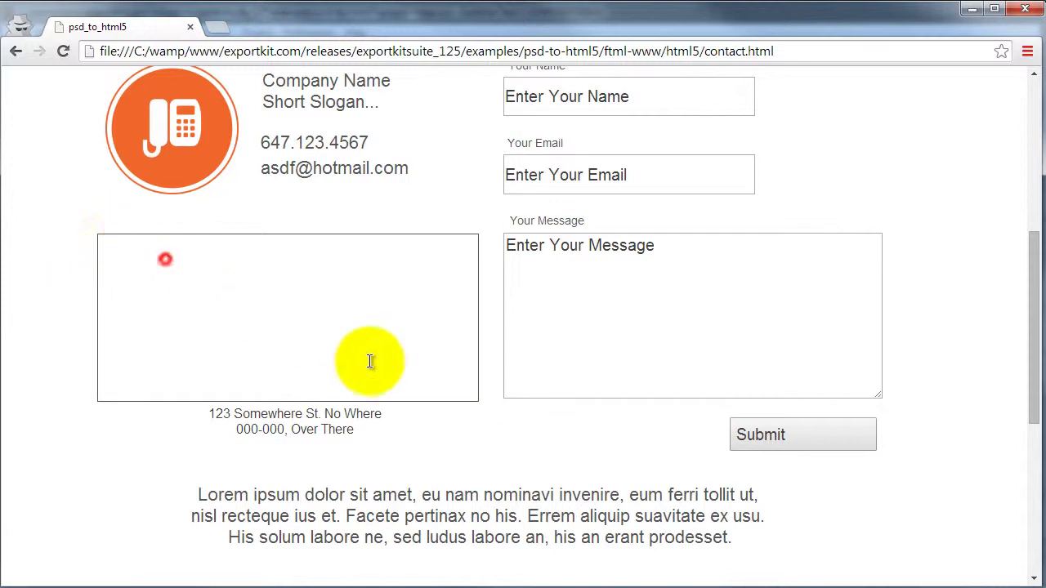
left_click(468, 390)
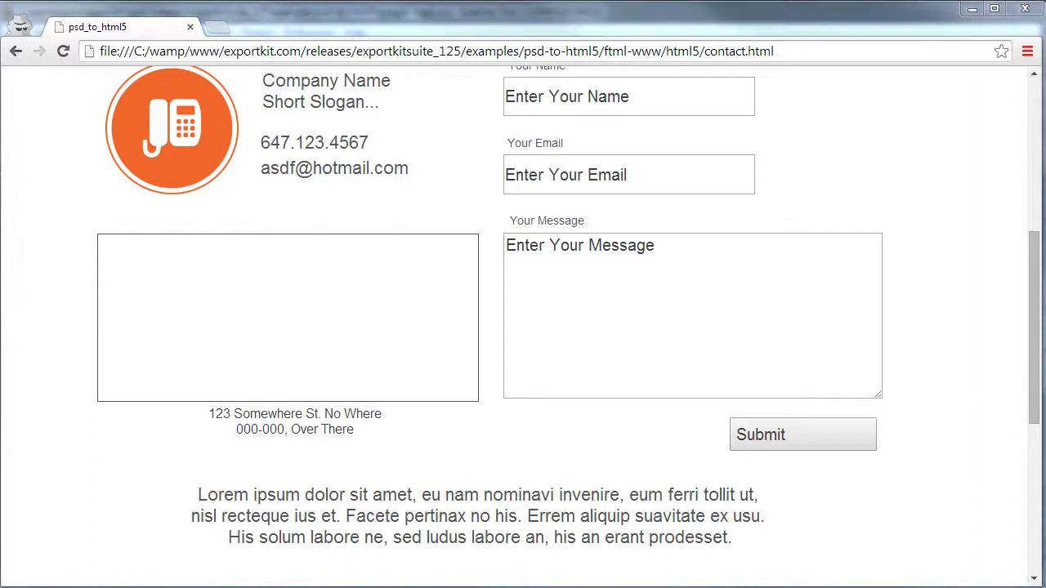
- Select google-maps.css and google-map.js in the psd-to-html5 folder
left_click(806, 584)
left_click(607, 372)
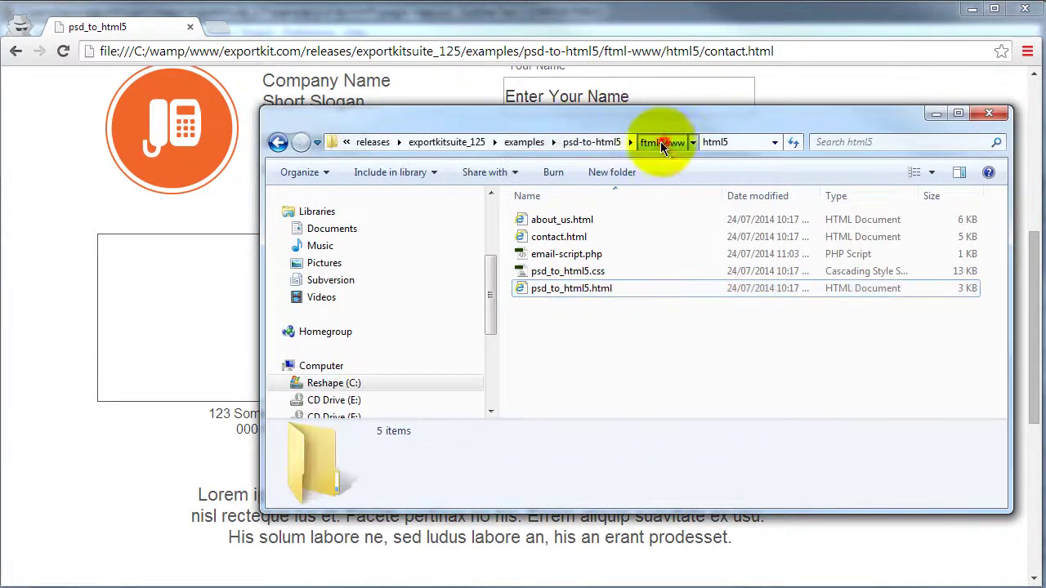
left_click(662, 145)
left_click(593, 142)
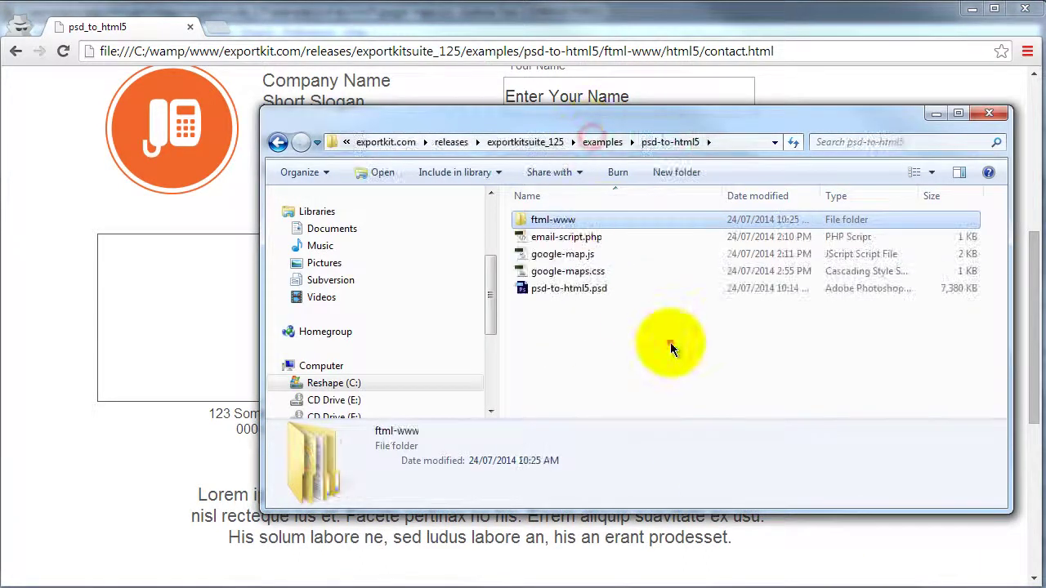
left_click(617, 273)
left_click(624, 253, "ctrl")
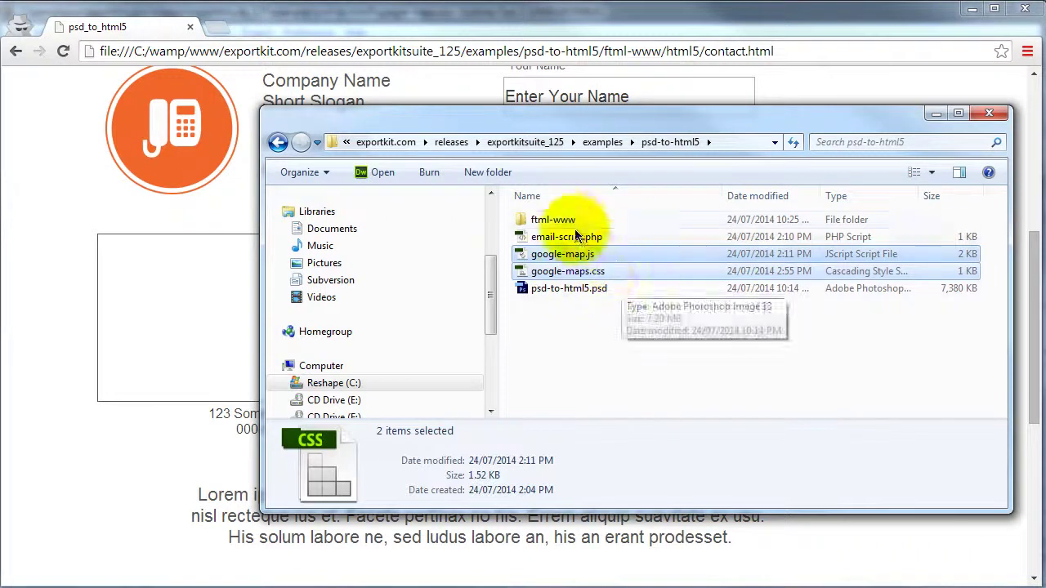
- Paste google-map.js and google-maps.css into the ftml-www html5 export folder beside contact.html
double_click(552, 221)
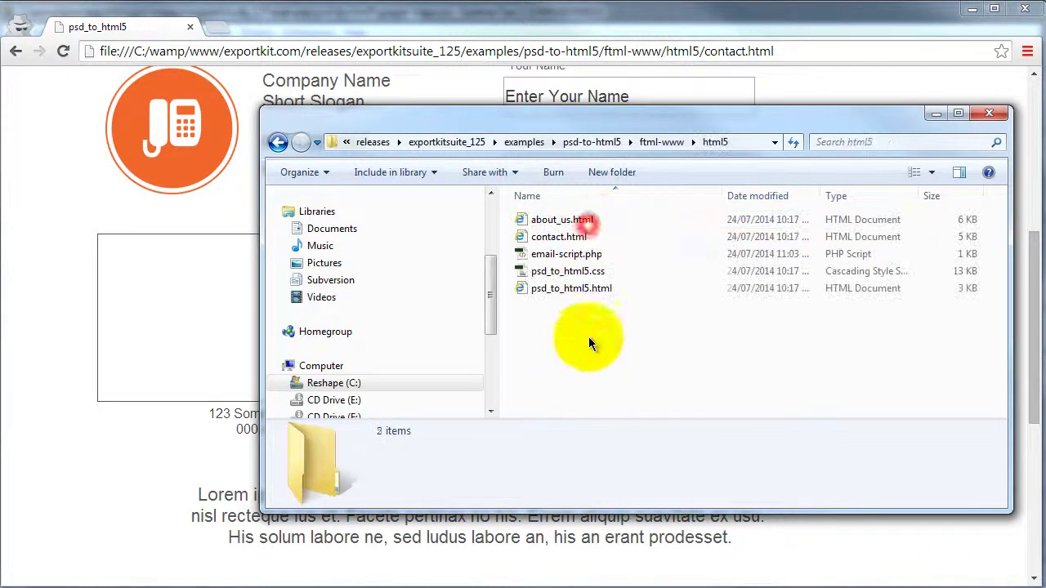
key("ctrl+v")
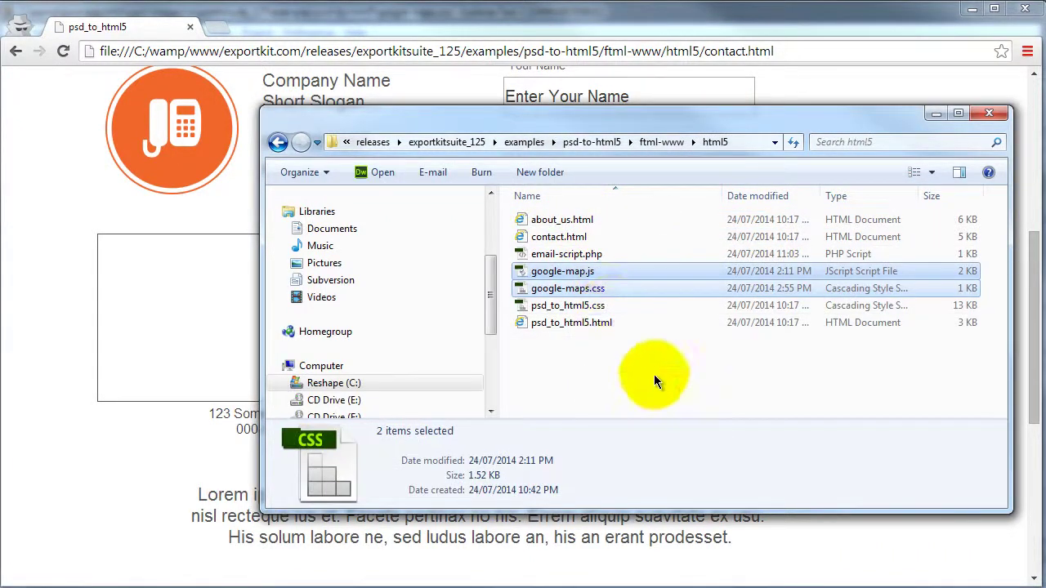
left_click(607, 342)
left_click(618, 273)
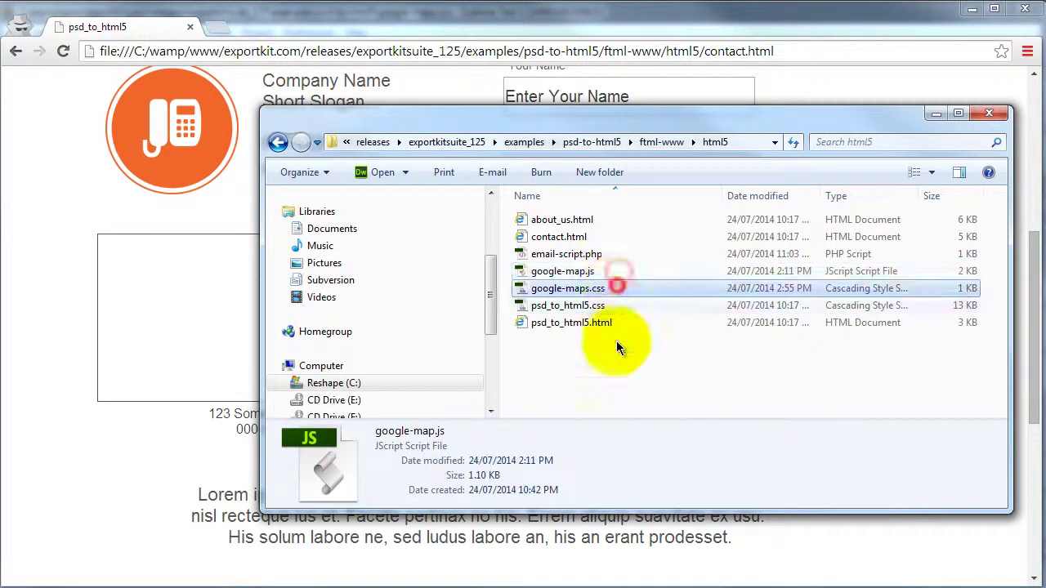
left_click(624, 380)
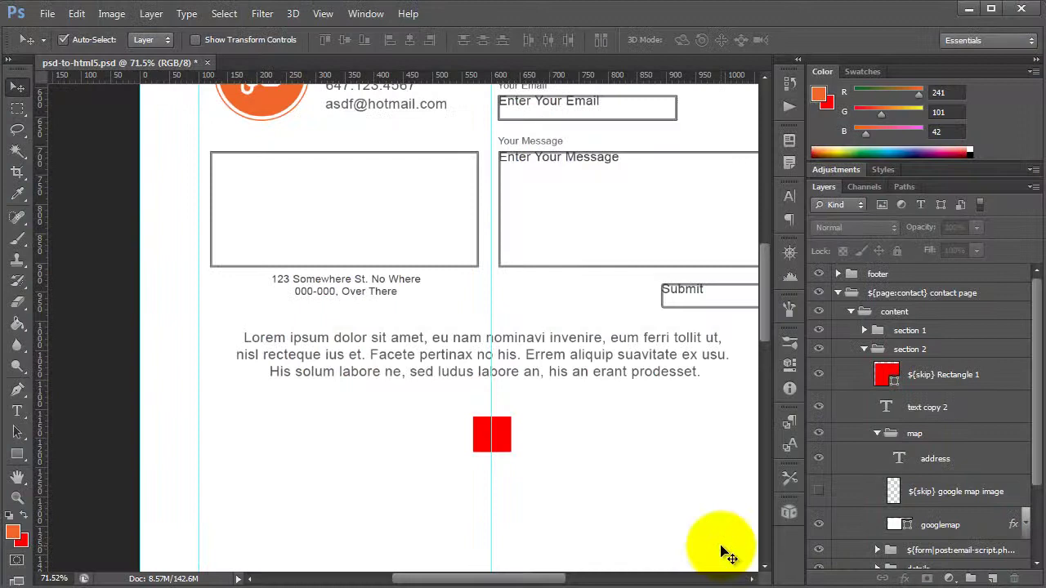
- In Export Kit, continue the trial and set the export format to HTML5
left_click(789, 511)
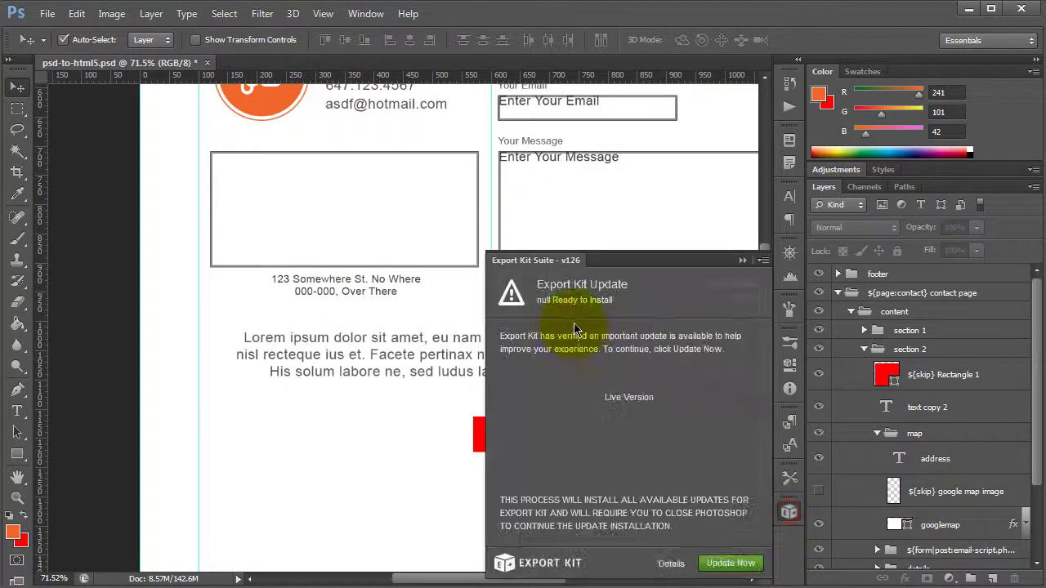
left_click(663, 562)
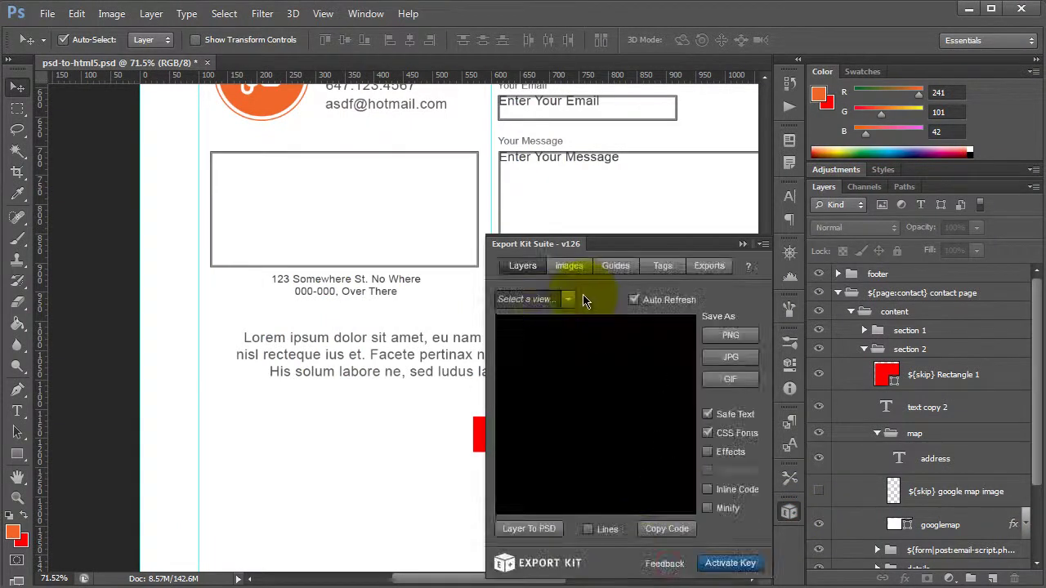
left_click(709, 265)
left_click(596, 189)
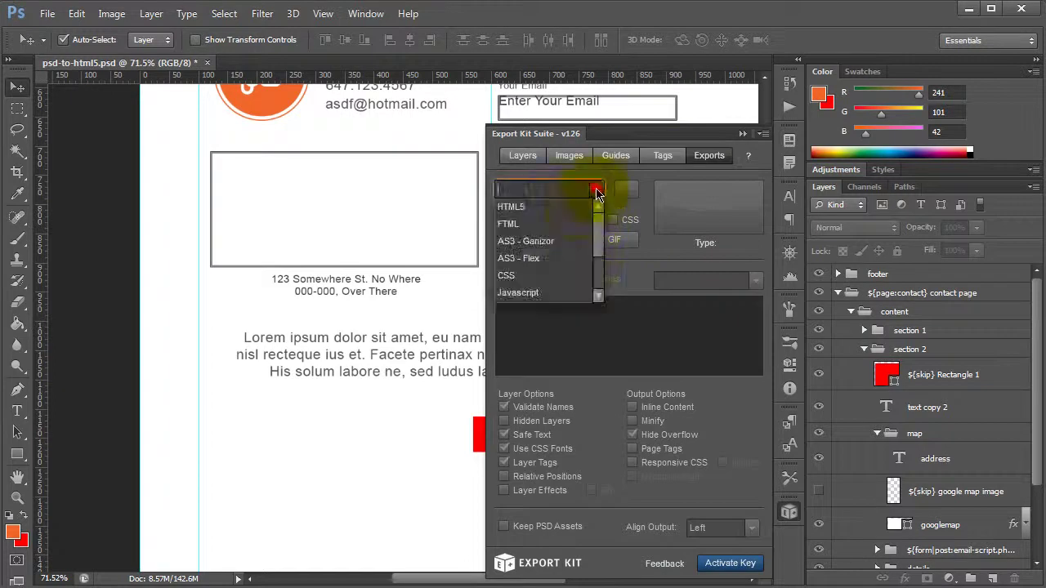
left_click(563, 205)
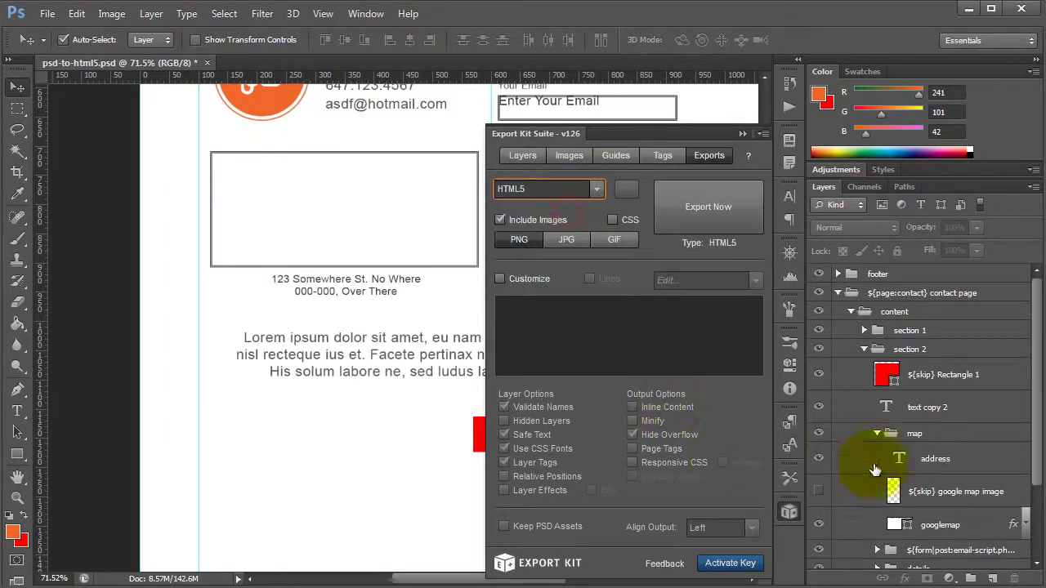
- Collapse the map, section 2, content and contact page groups, and show the about us and index groups
left_click(884, 434)
left_click(877, 433)
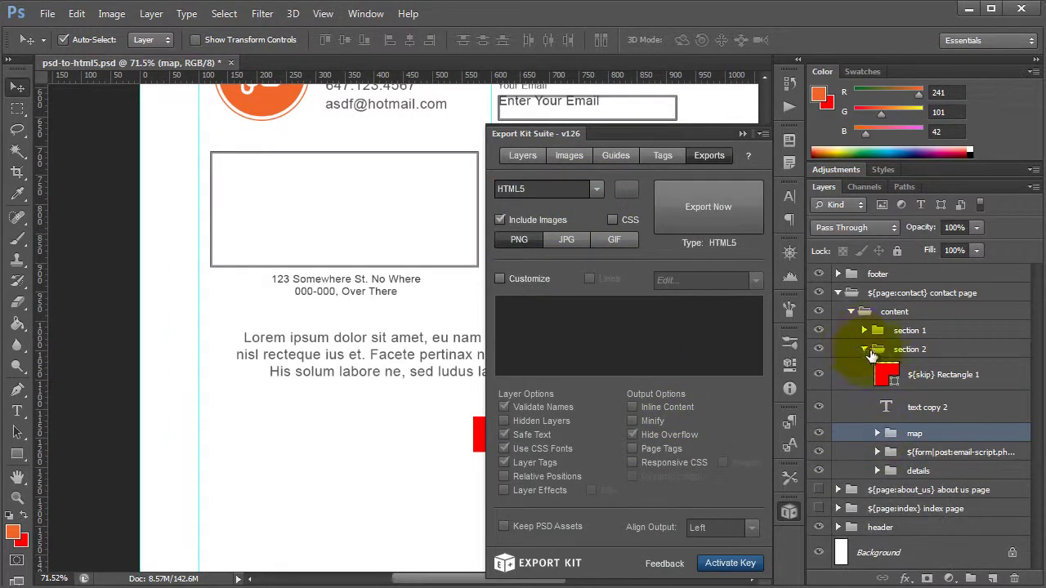
left_click(865, 350)
left_click(847, 314)
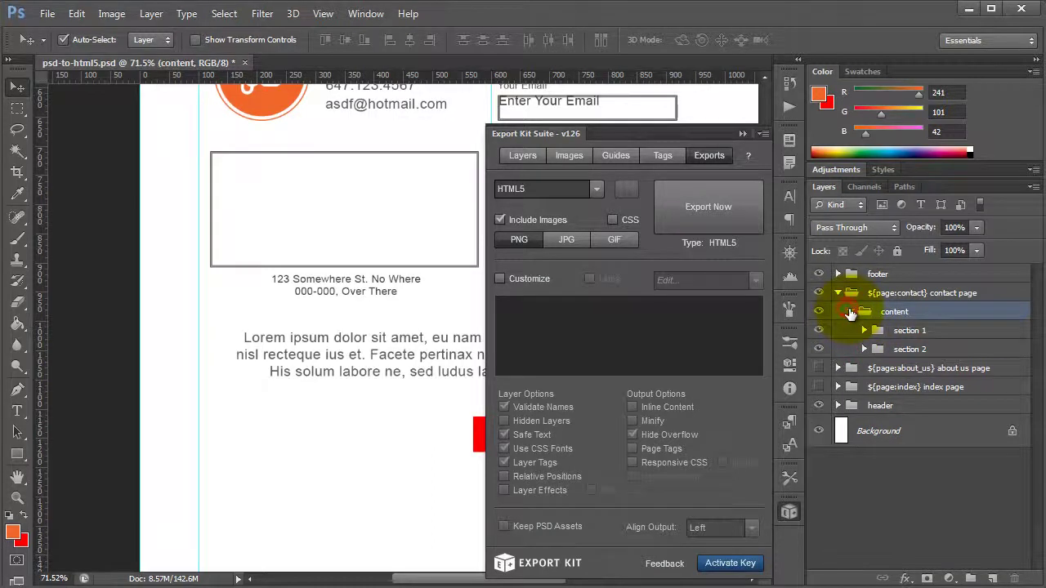
double_click(850, 314)
left_click(932, 203)
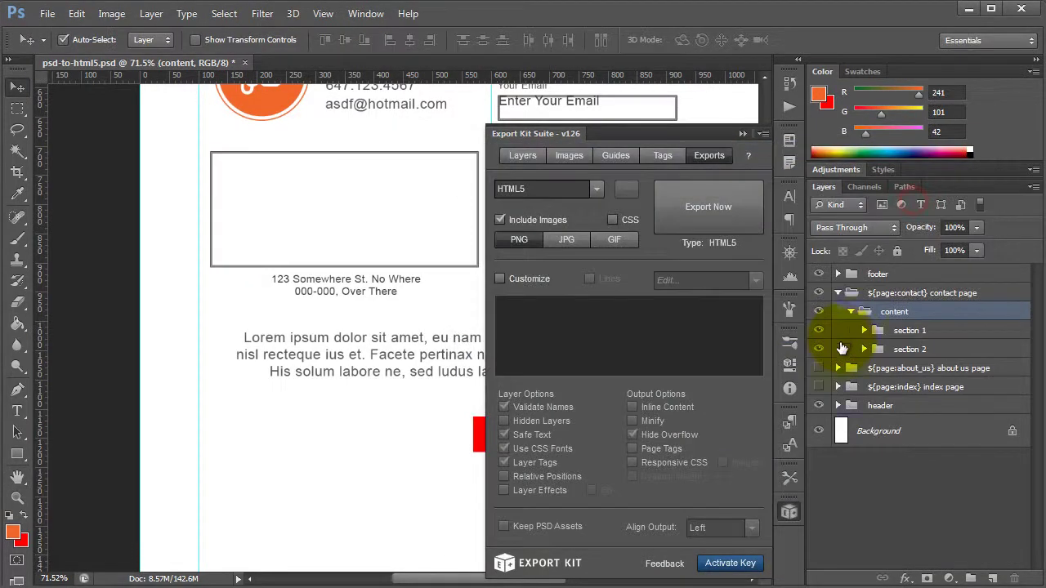
left_click(850, 311)
left_click(838, 292)
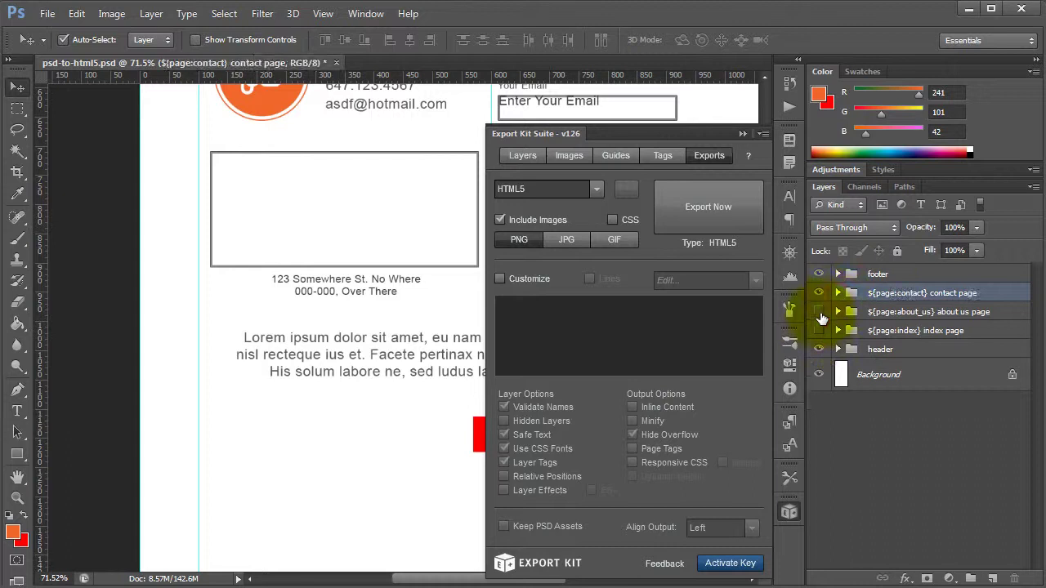
left_click_drag(820, 330, 821, 303)
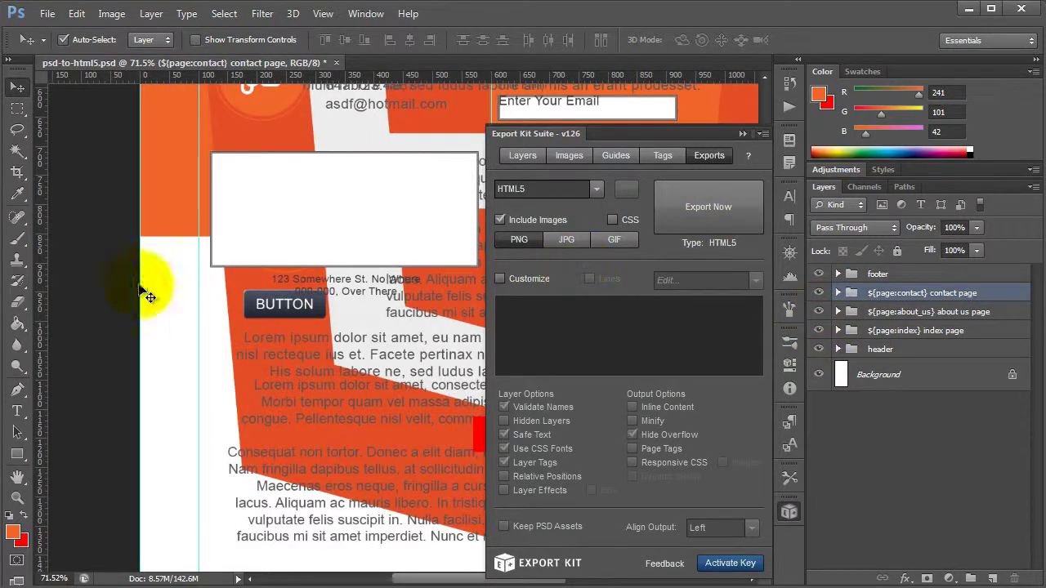
left_click(149, 298)
scroll(175, 299, "down", 5)
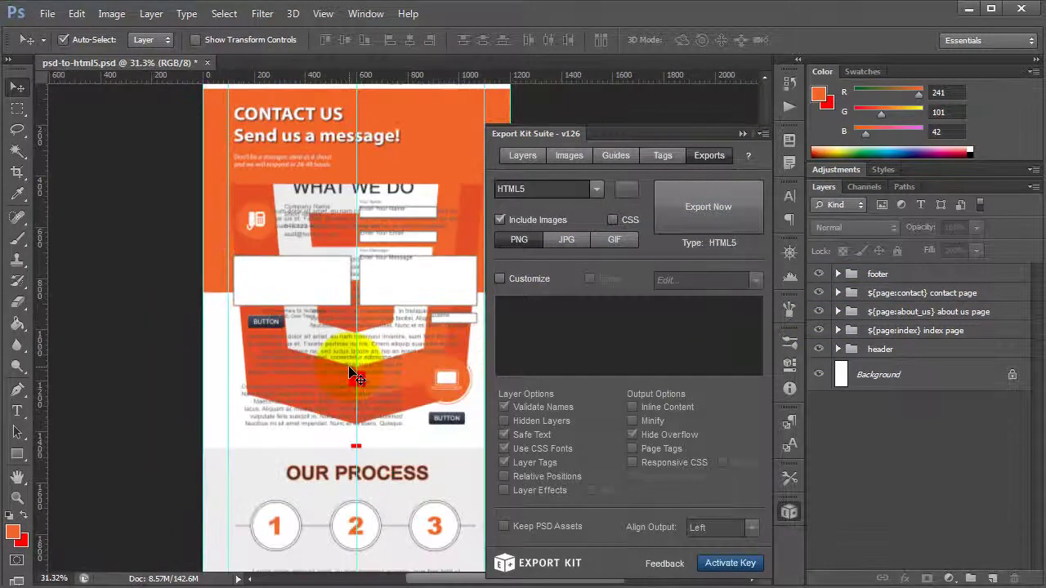
- Enable Export Kit's Customize option and start editing the Custom HEAD section
left_click(525, 278)
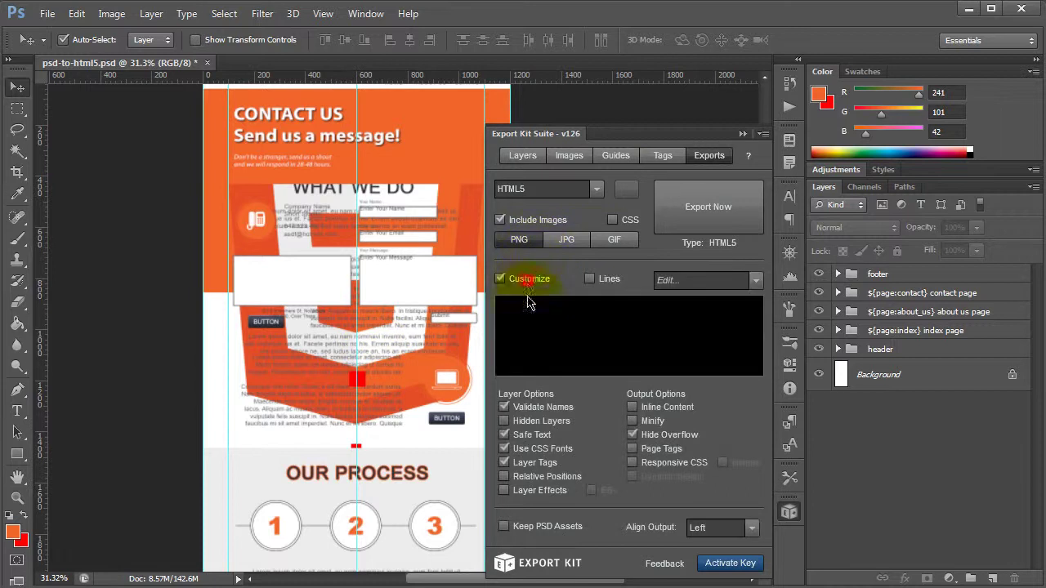
left_click(755, 281)
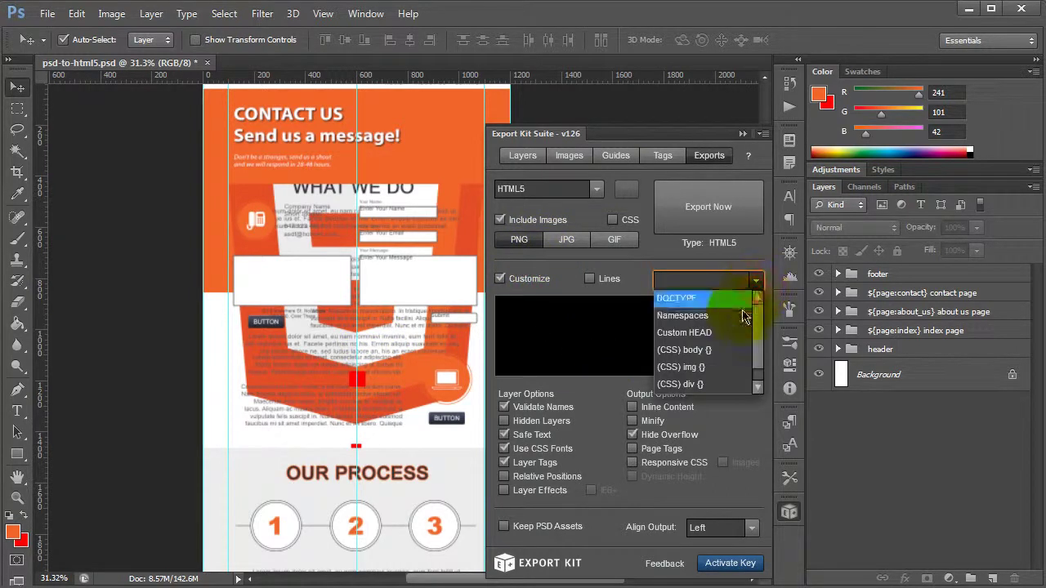
left_click(715, 332)
left_click(718, 333)
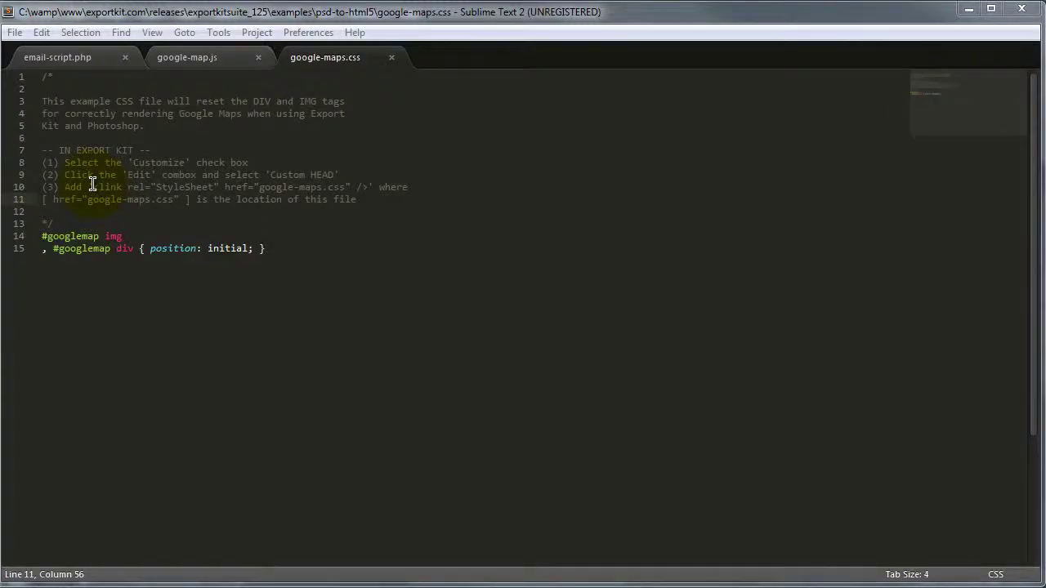
- Copy the google-maps.css stylesheet link from Sublime into Export Kit's Custom HEAD
left_click(93, 187)
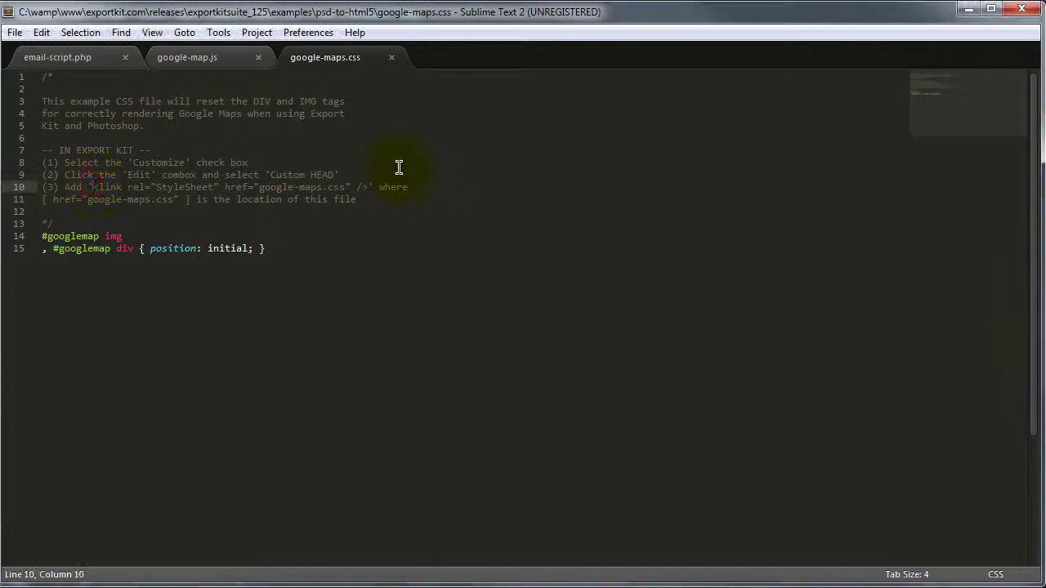
left_click(369, 187, "shift")
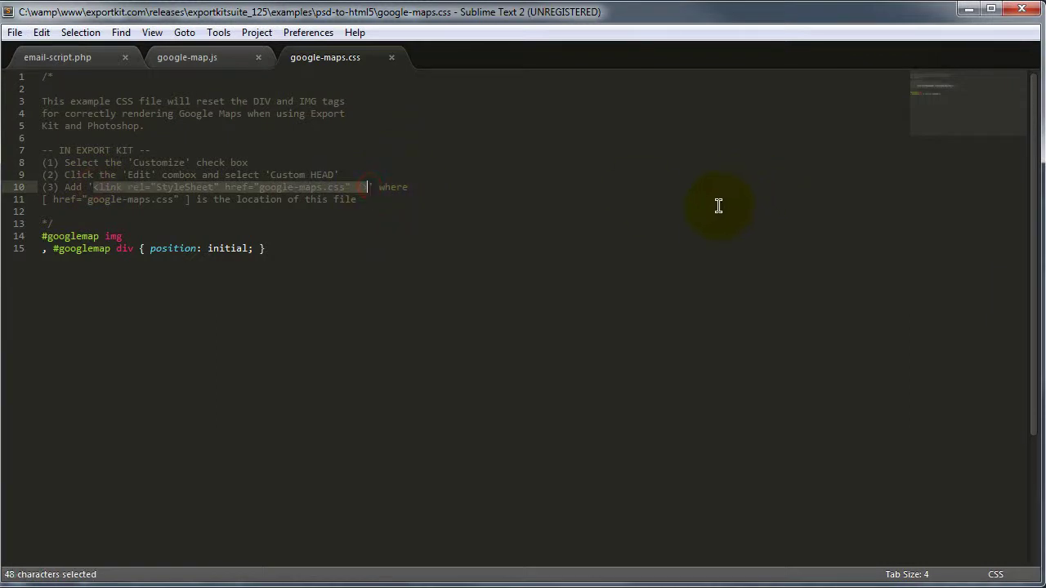
key("ctrl+c")
key("alt+Tab")
left_click(598, 372)
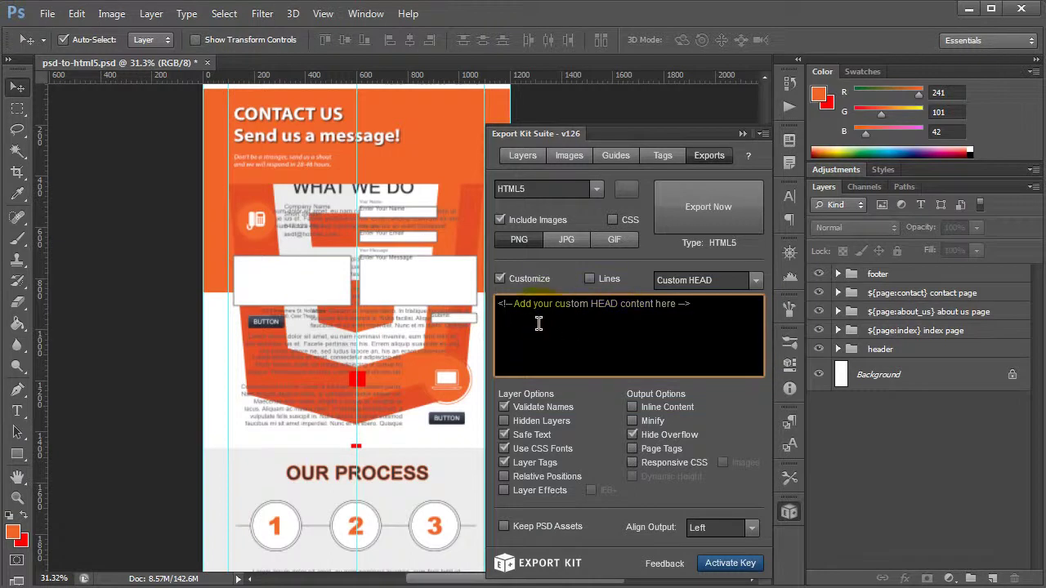
key("ctrl+v")
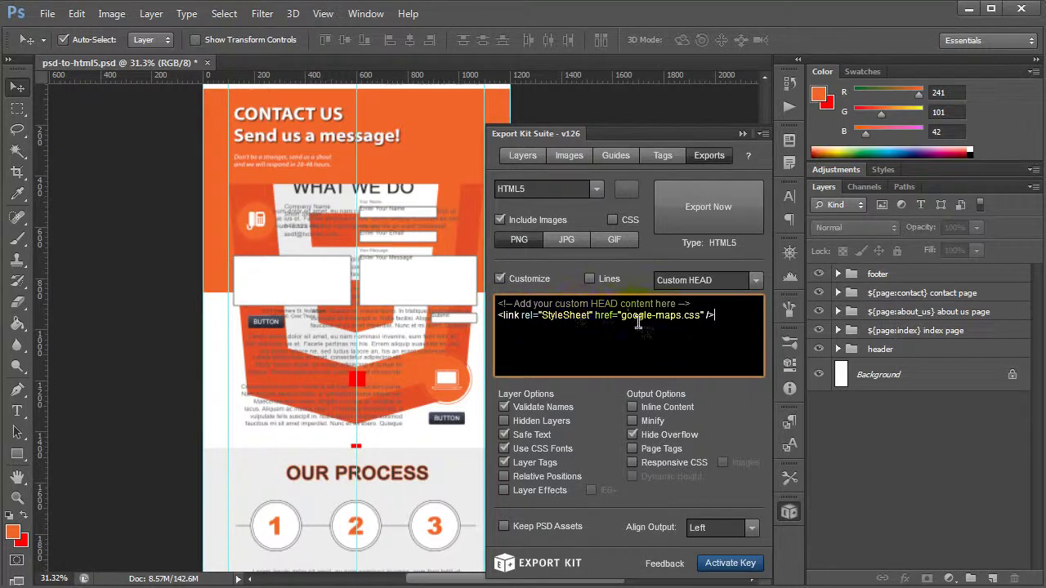
- Add a <script src="google-maps.js"></script> line below the stylesheet link
left_click_drag(623, 315, 706, 315)
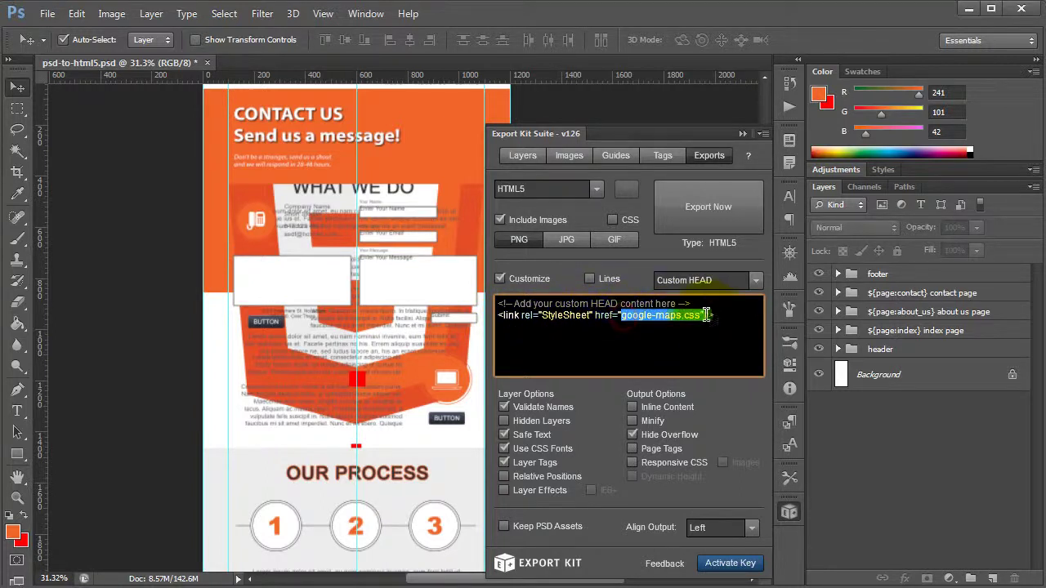
left_click(746, 315)
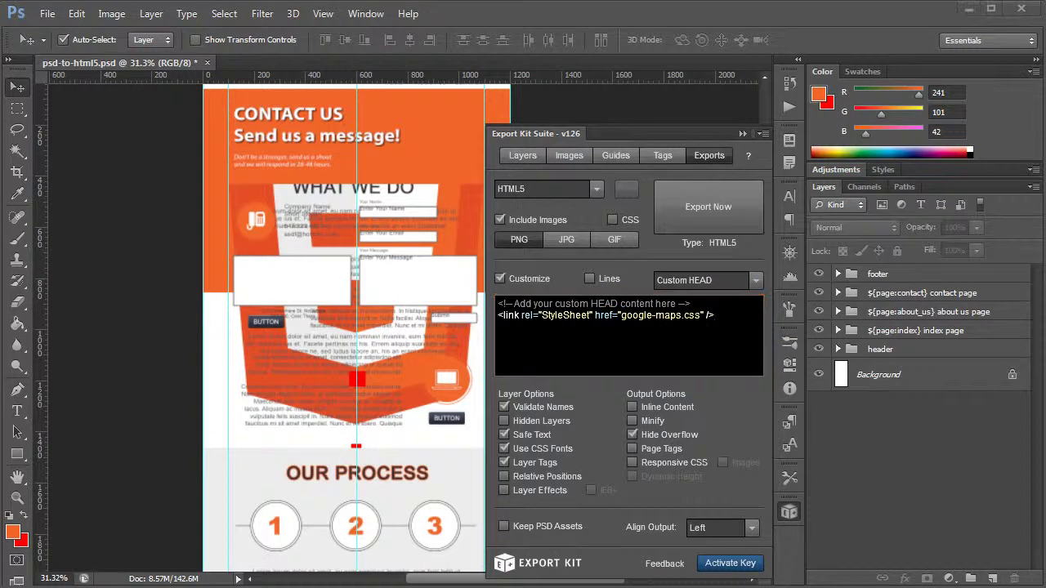
left_click(742, 316)
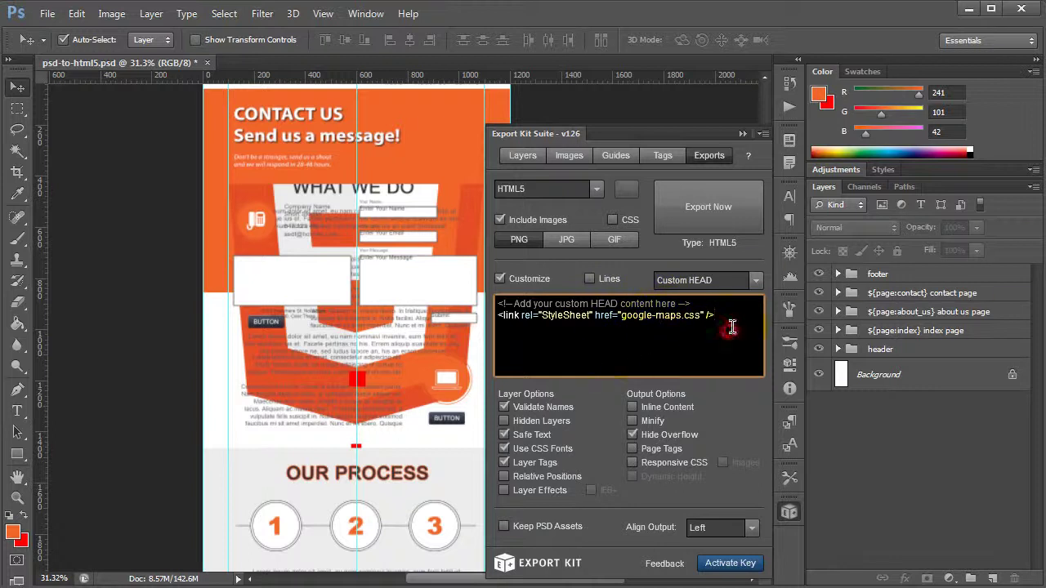
key("ctrl+v")
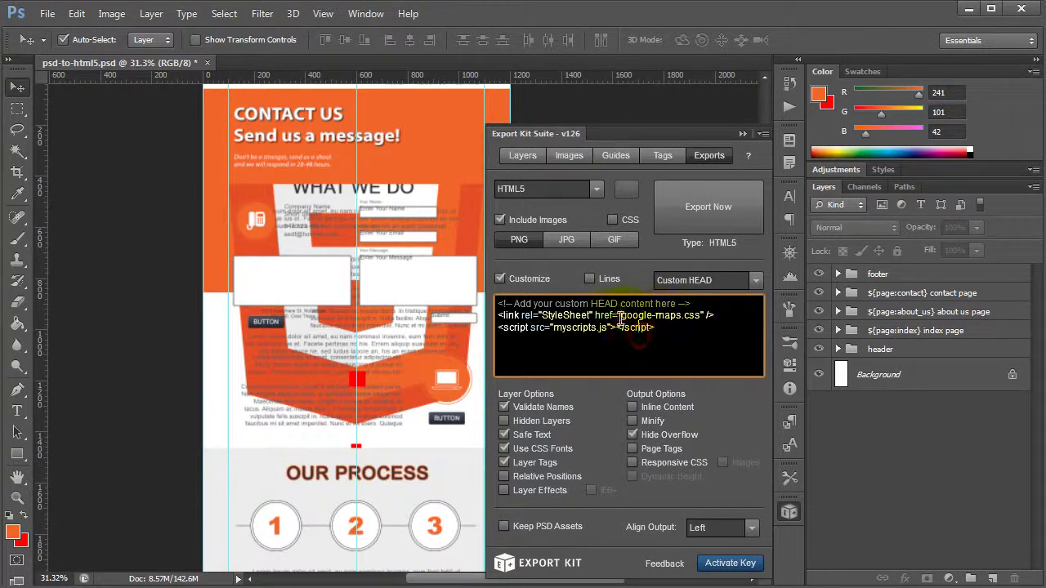
left_click_drag(680, 315, 620, 315)
key("ctrl+c")
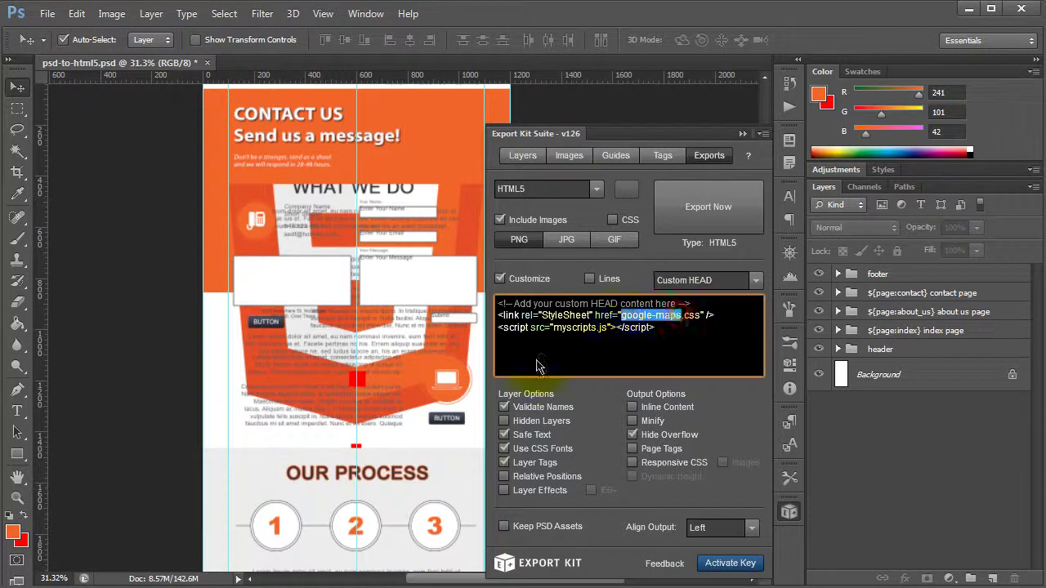
left_click(576, 327)
key("ctrl+v")
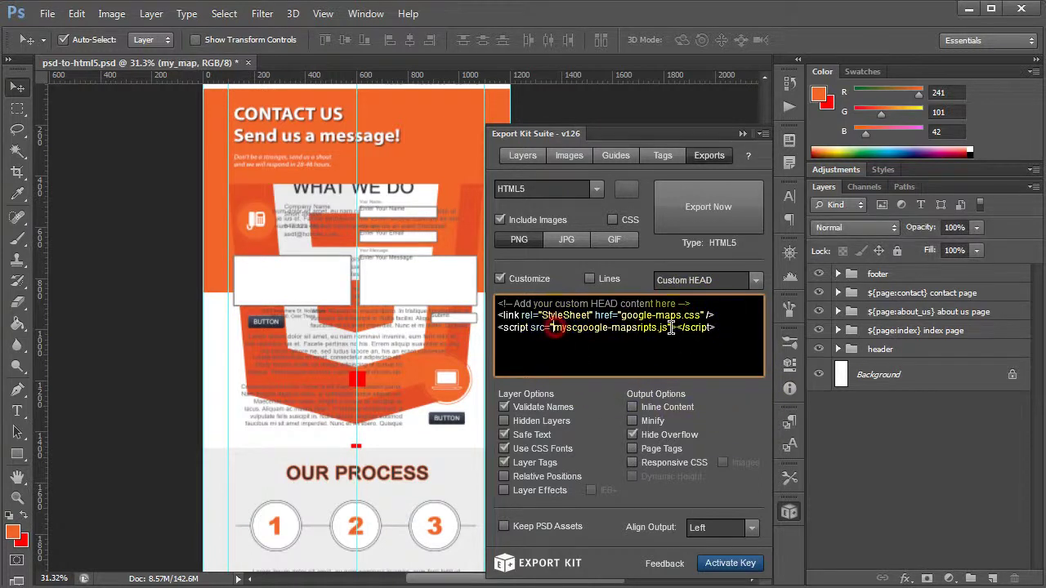
left_click_drag(663, 328, 553, 327)
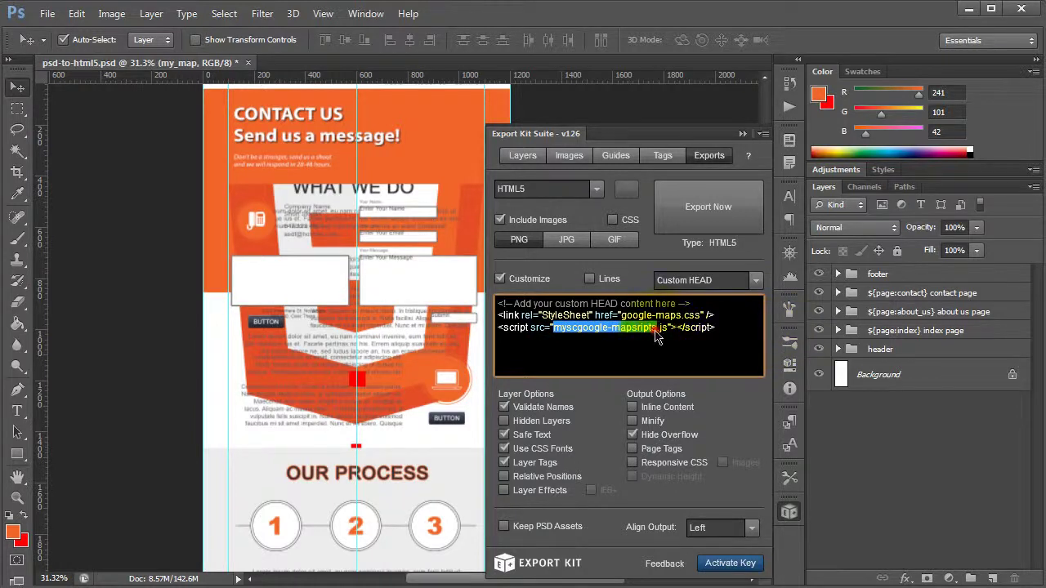
key("ctrl+v")
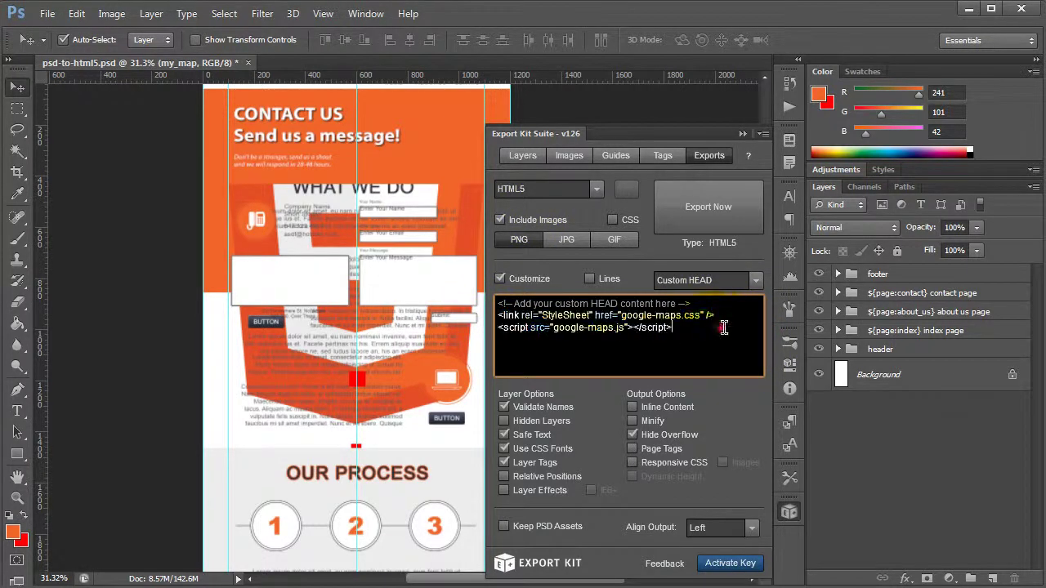
- Turn on Relative Positions and Page Tags in Export Kit
left_click(568, 481)
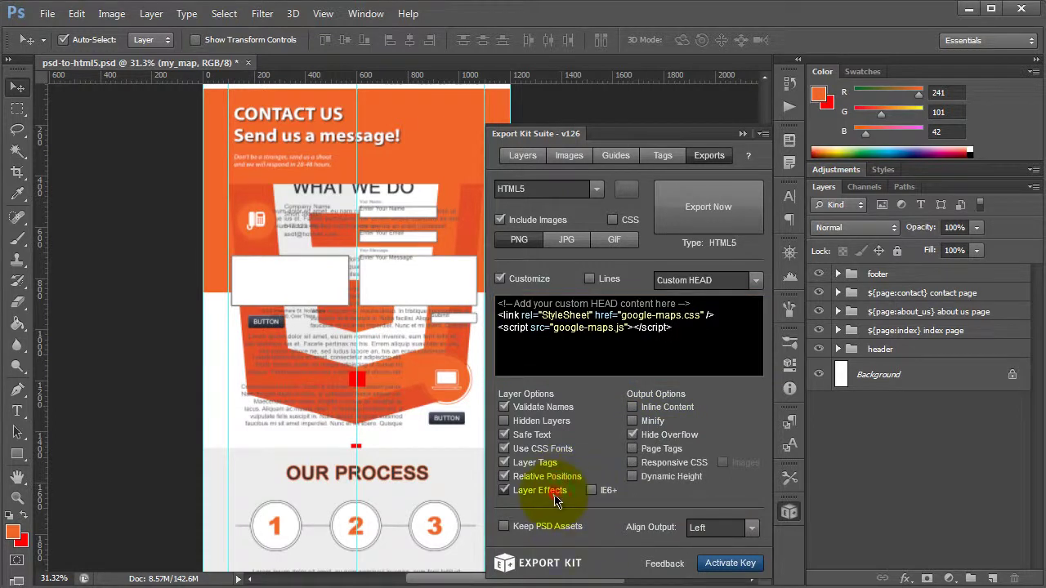
left_click(634, 448)
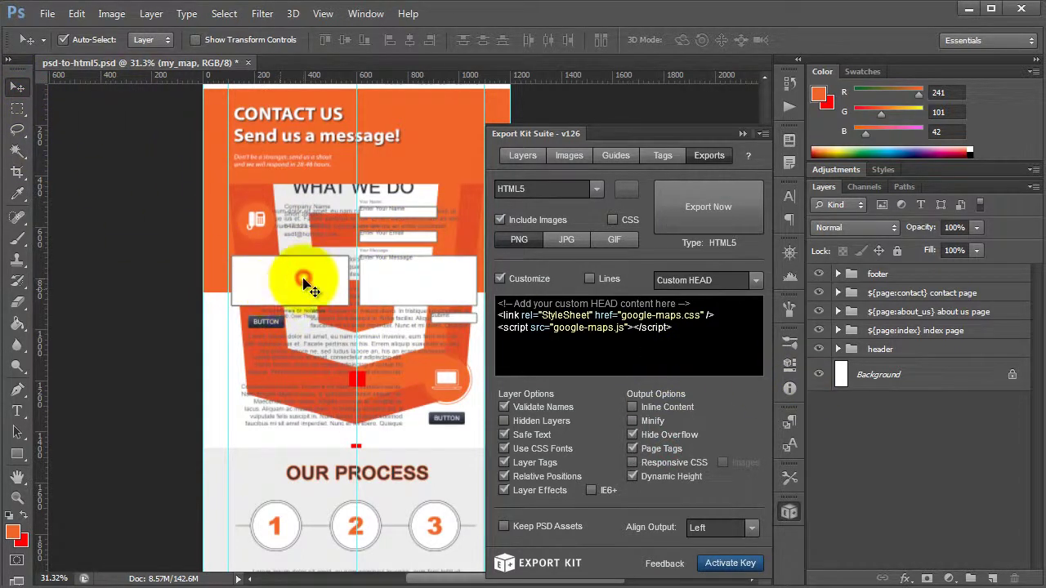
left_click(653, 328)
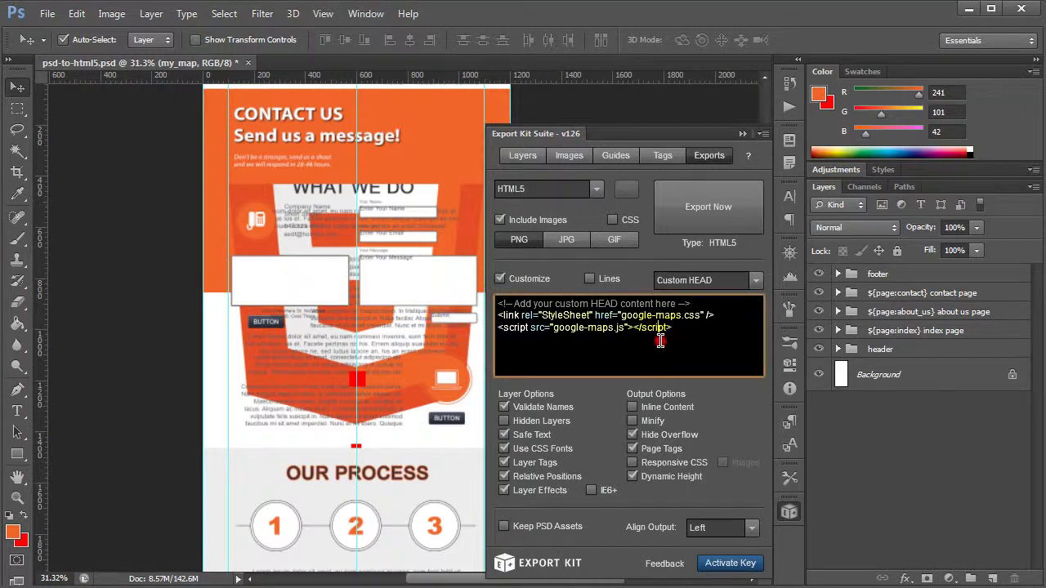
- Rename the my_map layer to googlemap
left_click(421, 280)
left_click(326, 287)
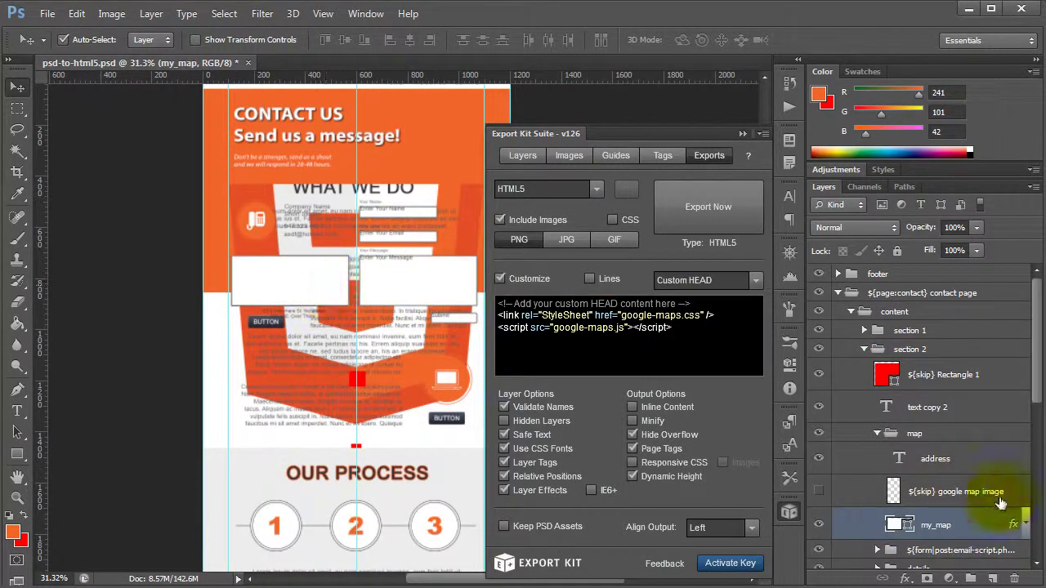
double_click(937, 526)
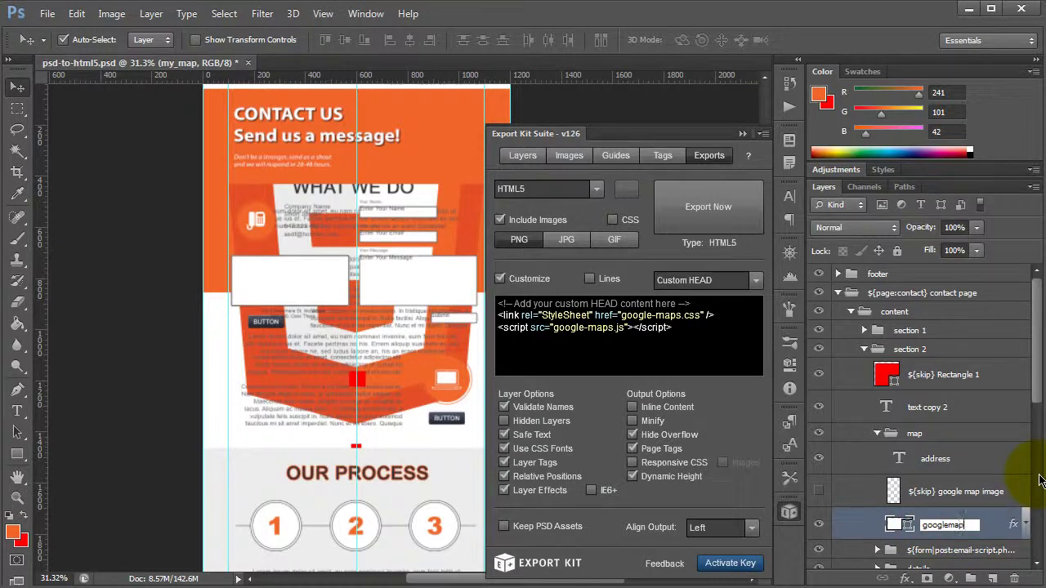
type("googlemap")
key("Return")
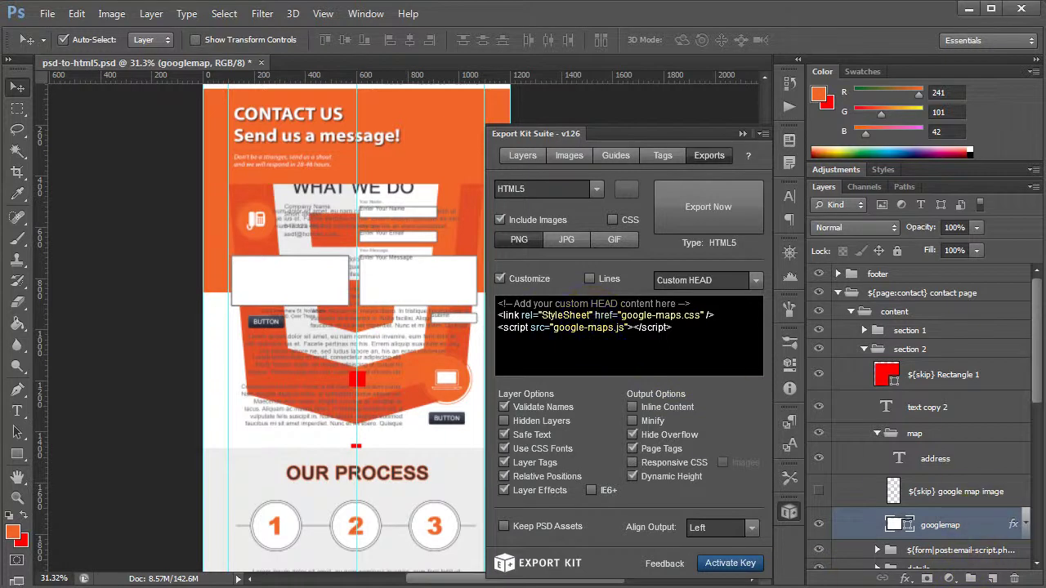
- Confirm in Sublime that google-map.js uses googlemap as its layer name
key("alt+Tab")
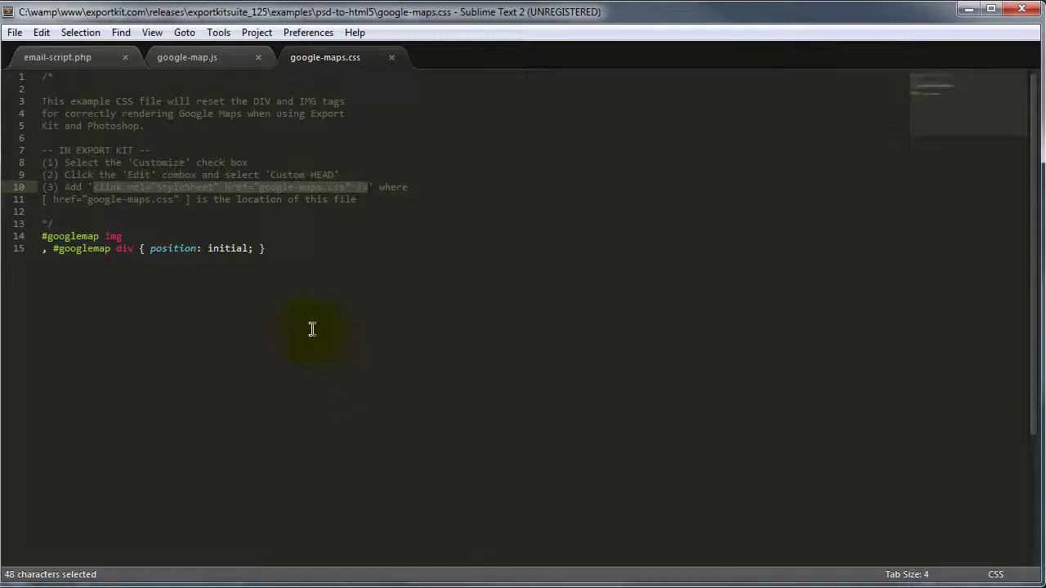
left_click(178, 200, "shift")
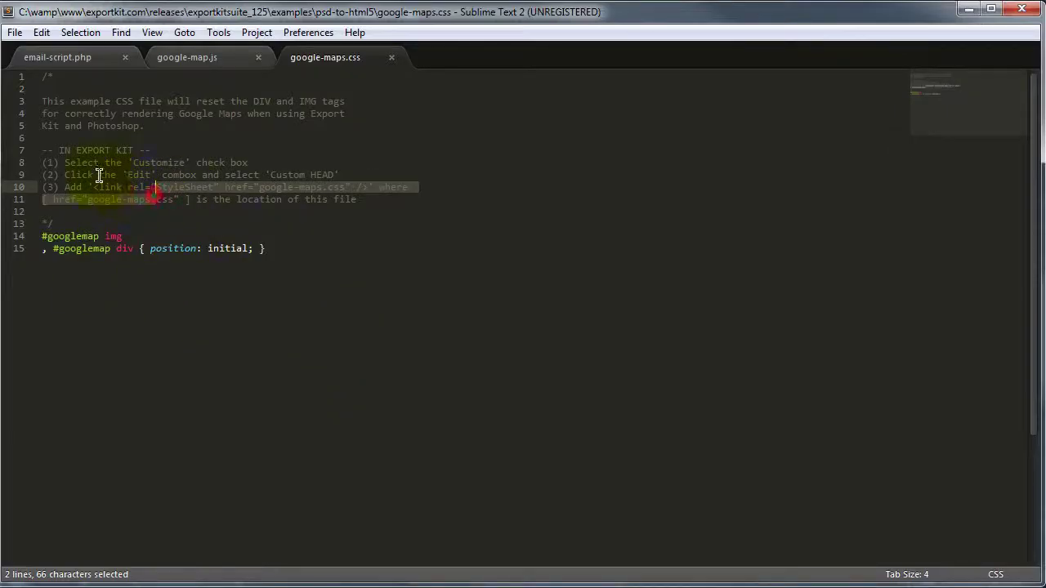
left_click(187, 57)
left_click(184, 309)
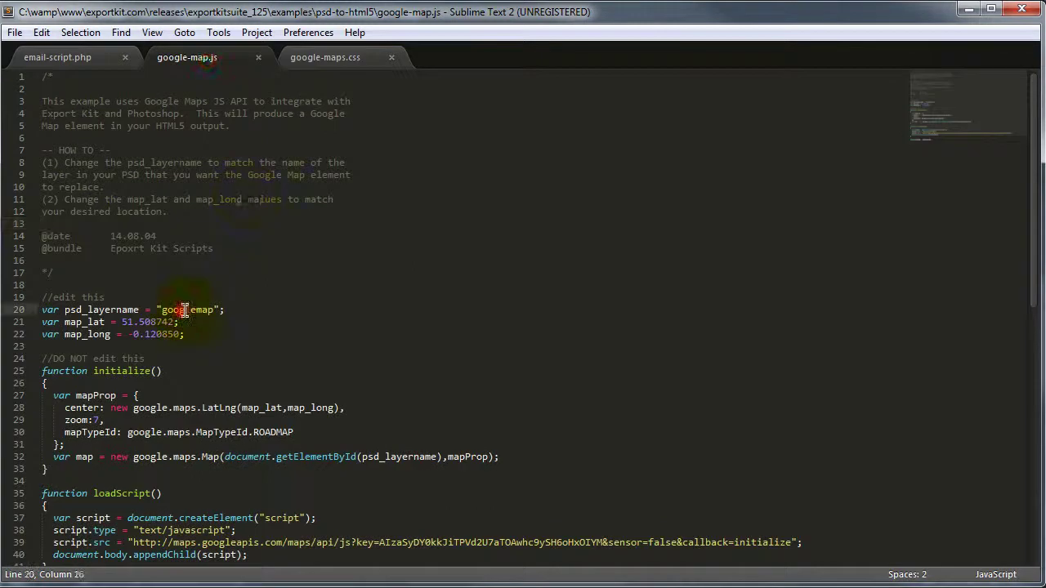
left_click(293, 276)
- Collapse the contact and about_us layer groups and export the design to HTML5
key("alt+Tab")
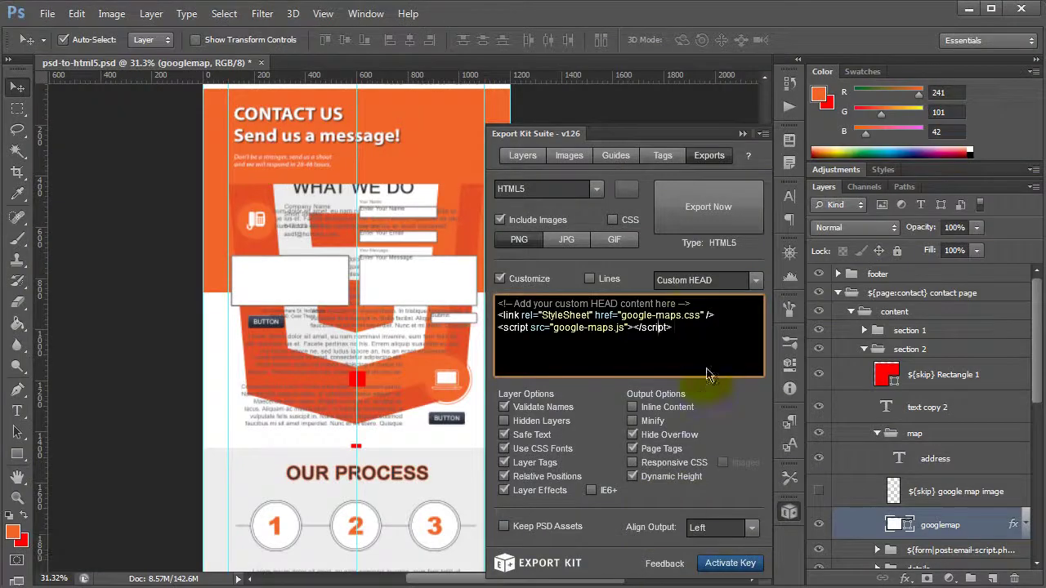
left_click(331, 343)
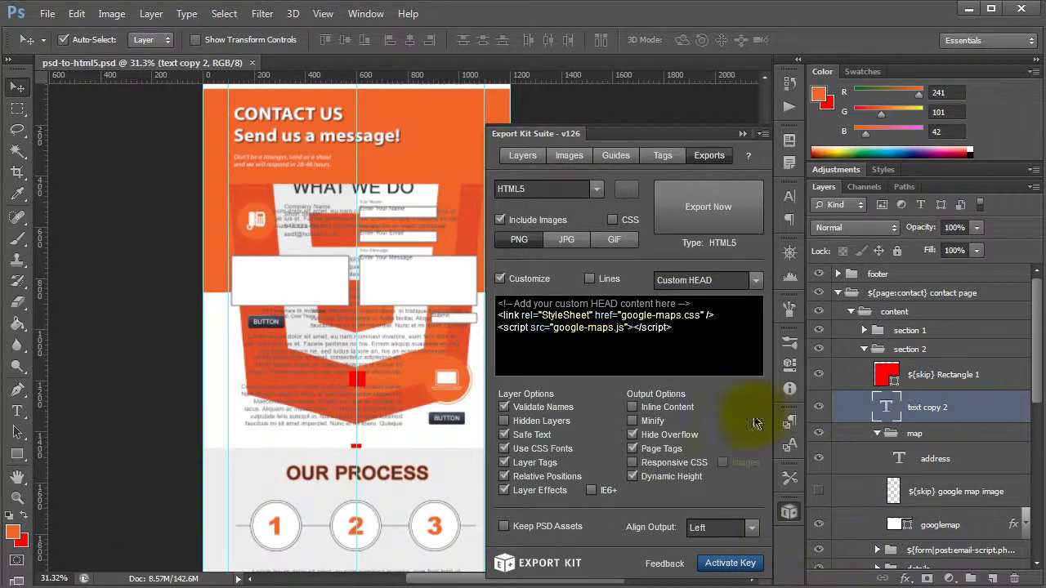
left_click(719, 217)
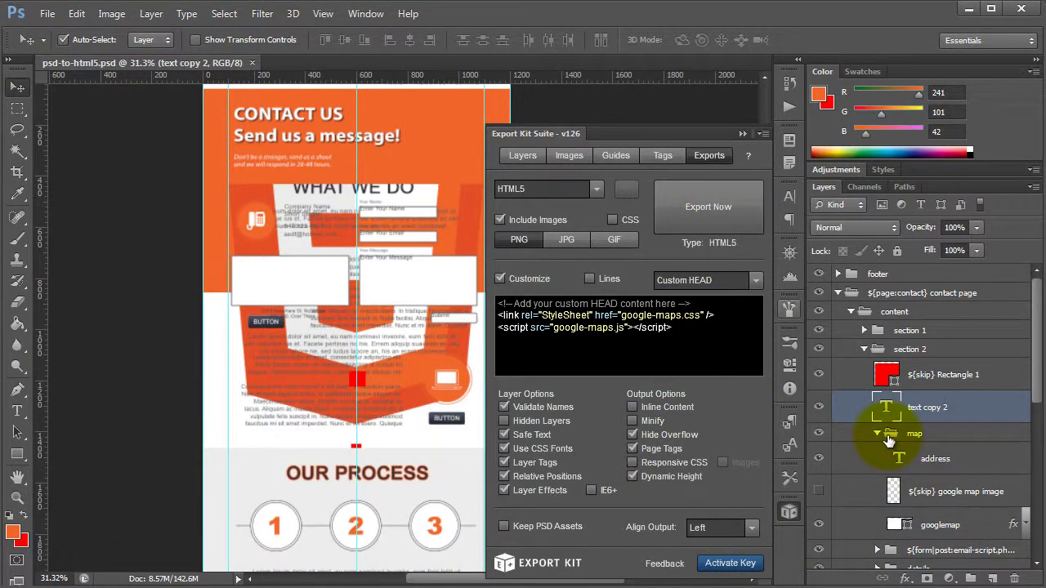
left_click(877, 432)
left_click(864, 349)
left_click(851, 311)
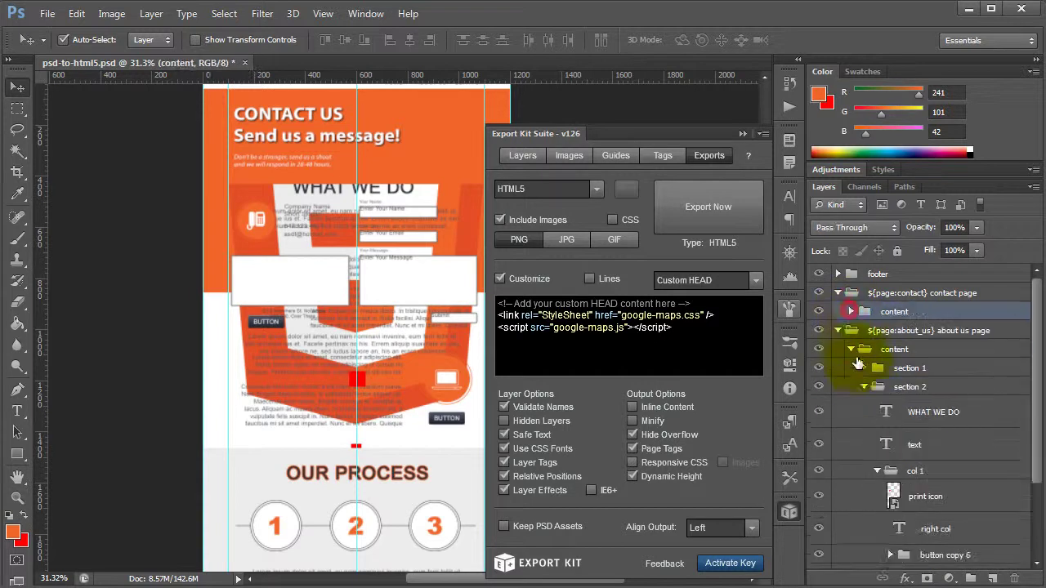
left_click(864, 386)
left_click(851, 349)
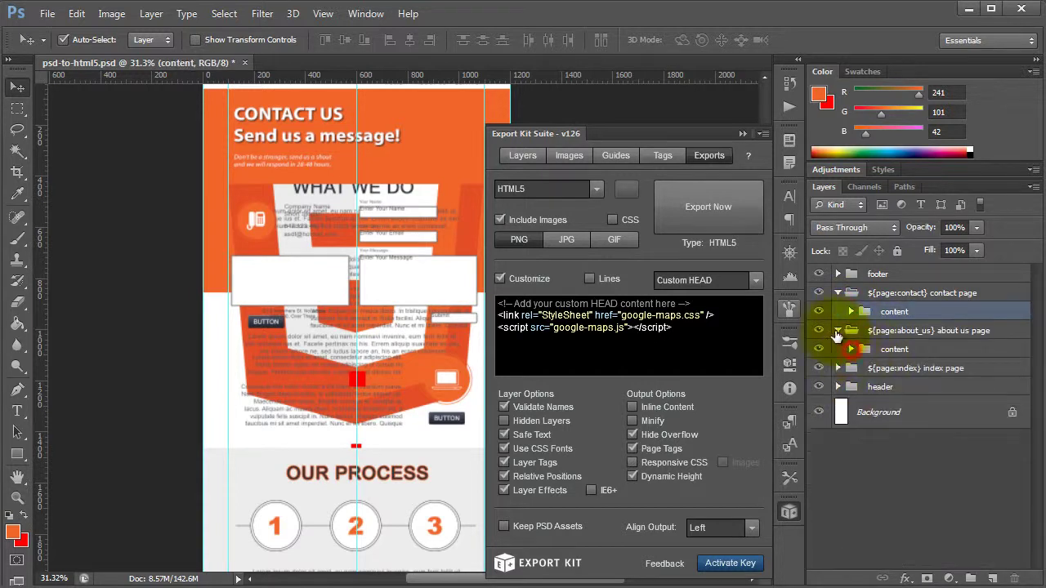
left_click(838, 330)
left_click(838, 293)
left_click(708, 207)
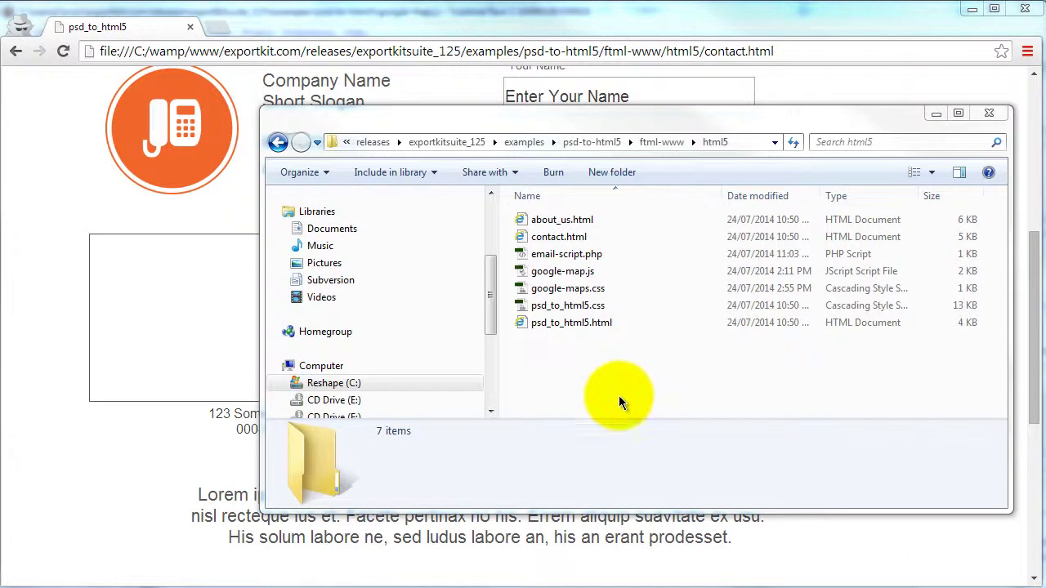
- Review google-map.js and google-maps.css in the exported html5 folder
left_click(193, 303)
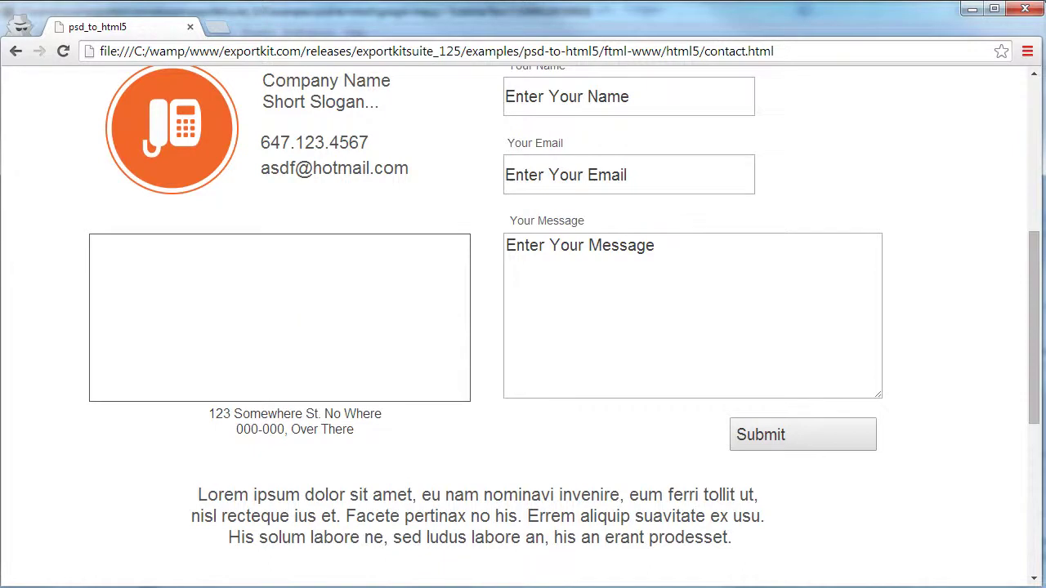
key("alt+Tab")
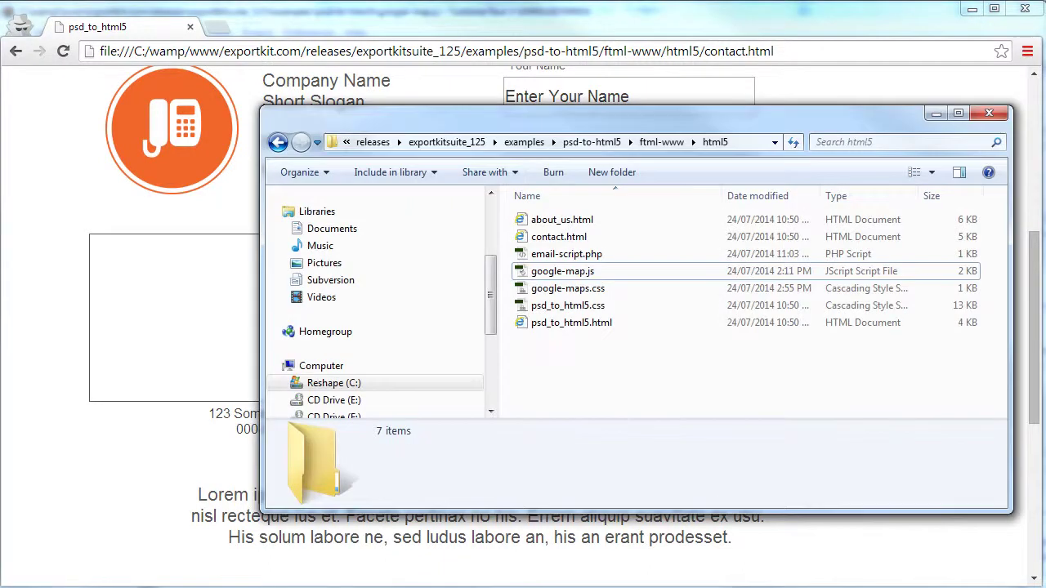
left_click(591, 374)
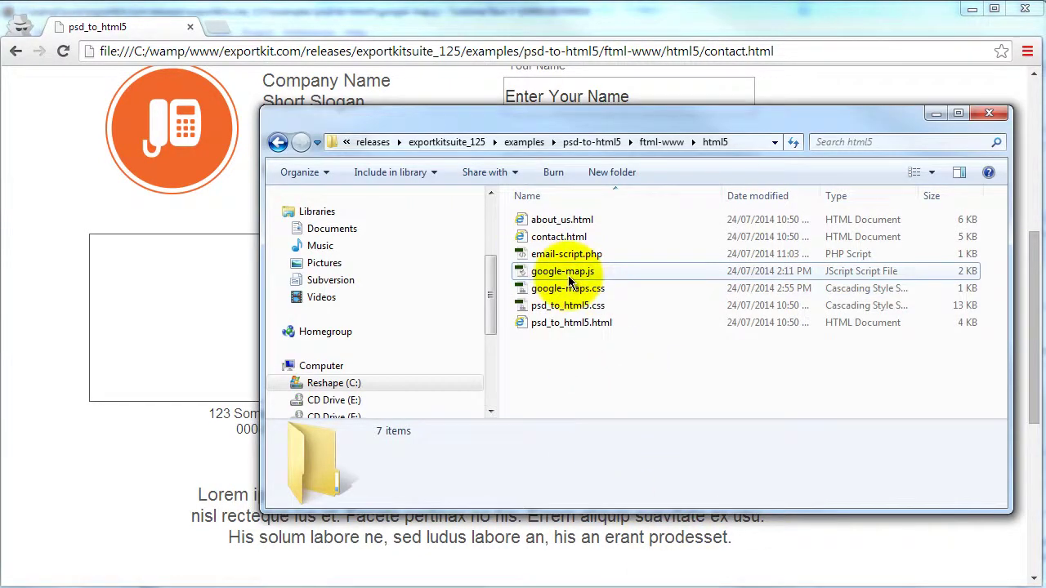
left_click(535, 273)
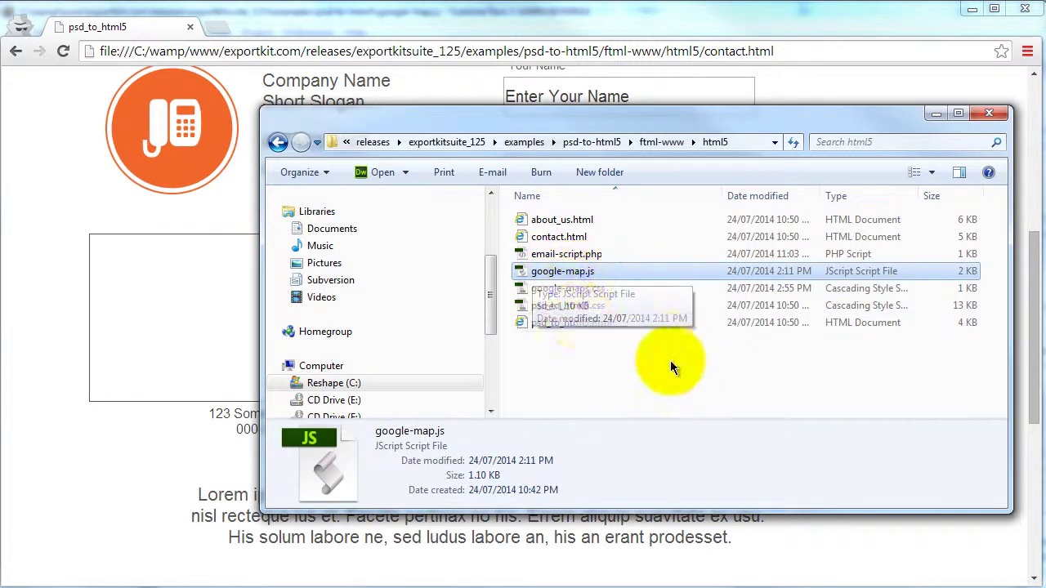
left_click(575, 291)
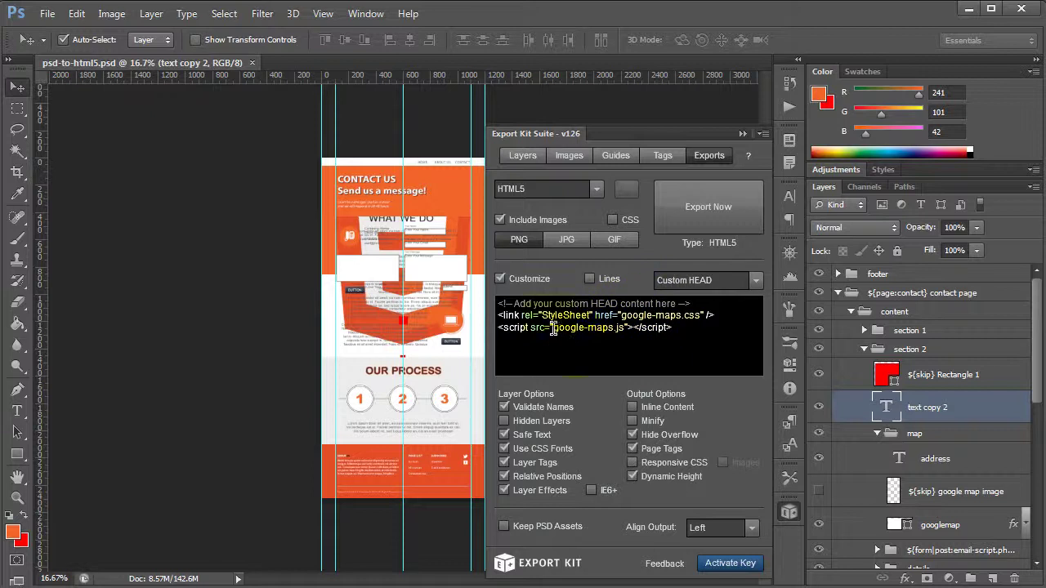
- Check that the Custom HEAD script line references google-maps.js
left_click(630, 329)
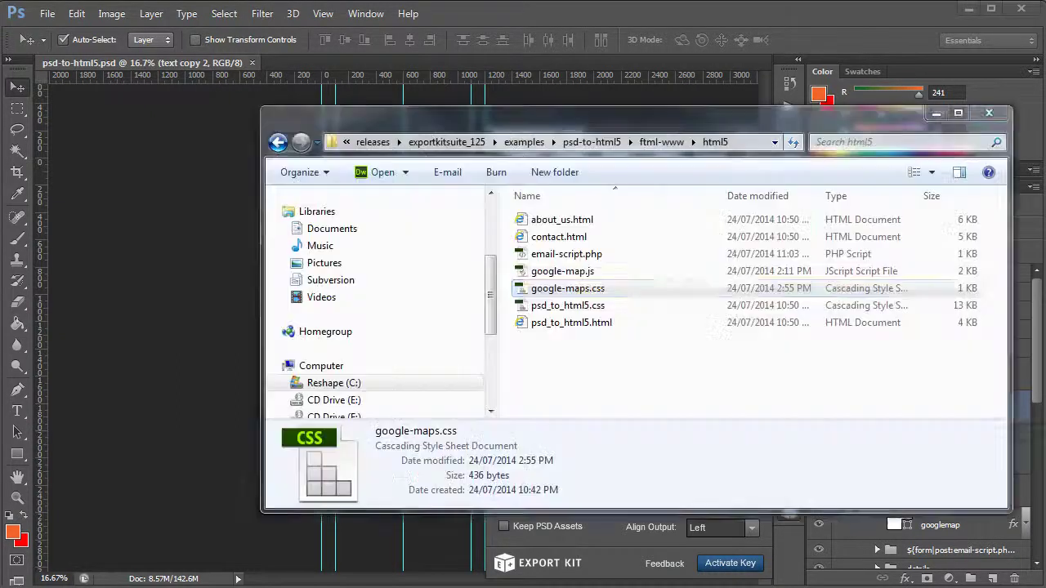
- Rename google-map.js to google-maps.js in the html5 folder
left_click(572, 272)
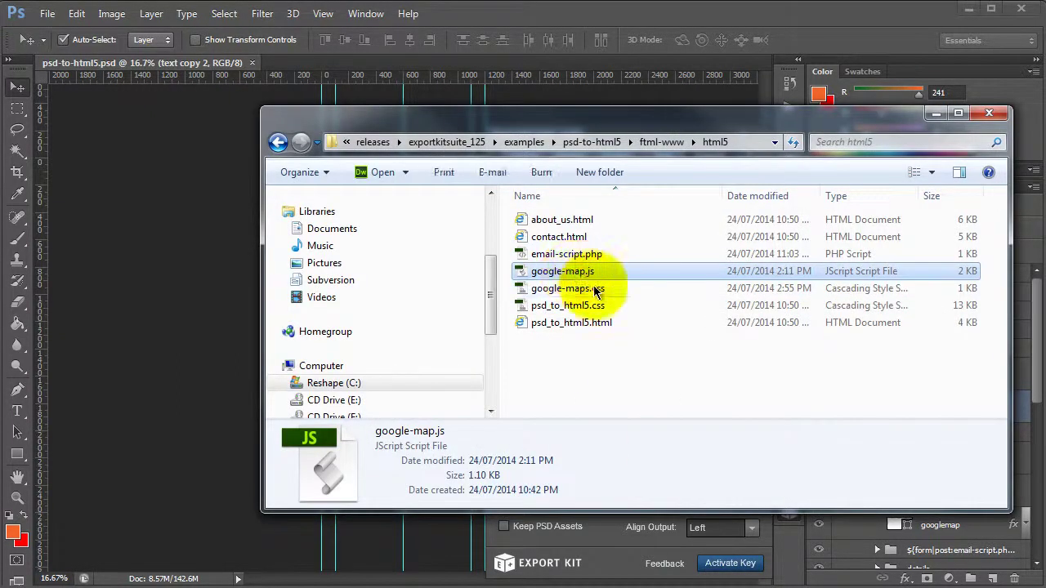
left_click(585, 272)
left_click(585, 273)
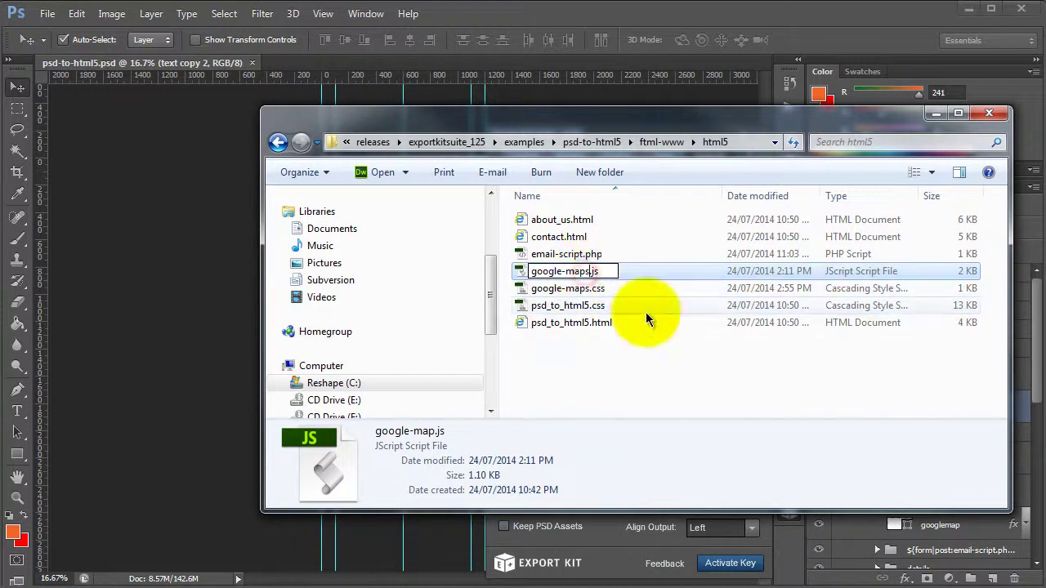
type("s")
key("Return")
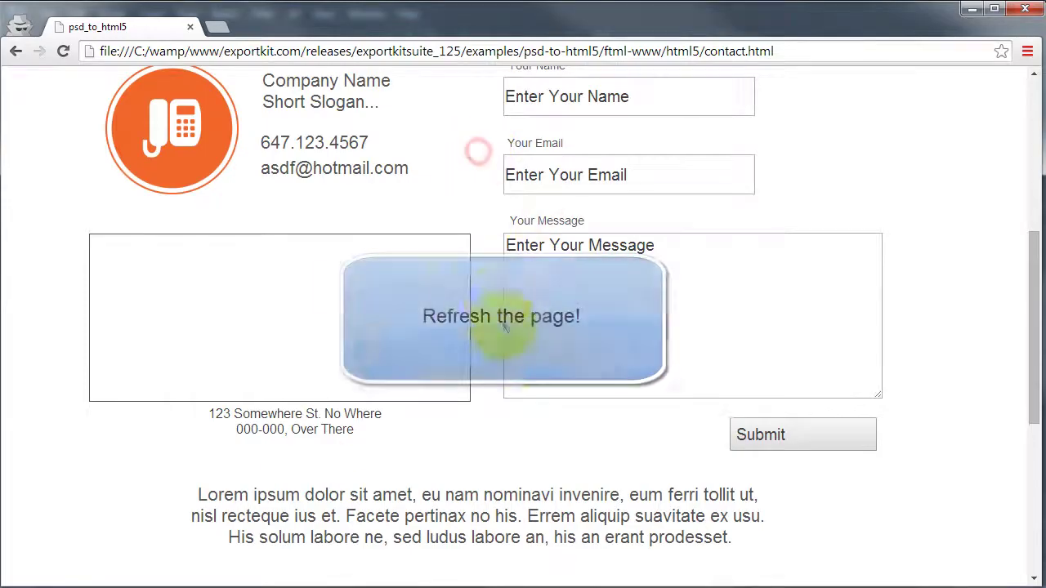
- Refresh contact.html, then zoom and pan the Google map around London
key("F5")
scroll(275, 337, "up", 2)
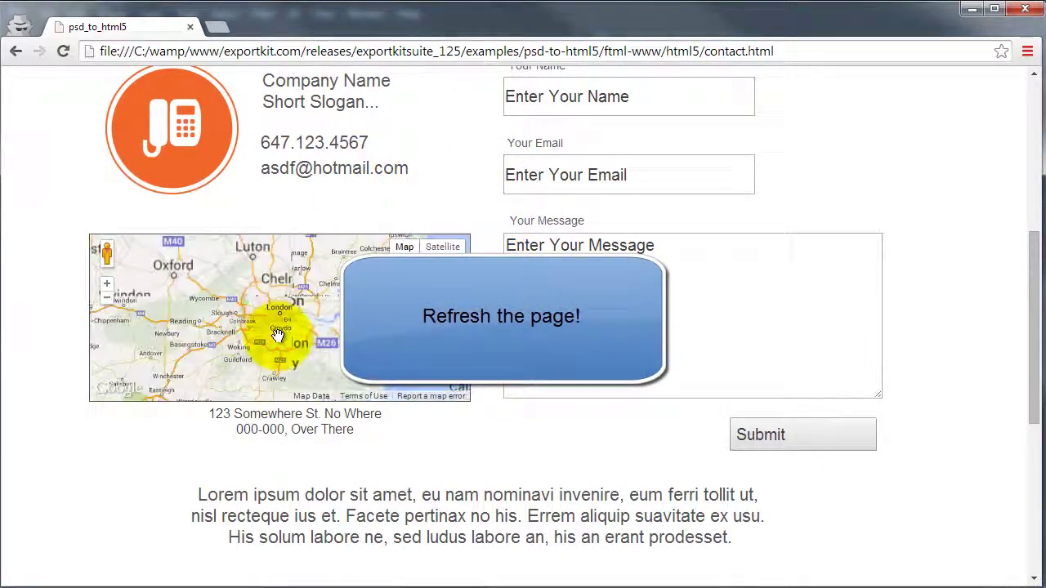
key("Up")
key("Up")
key("Left")
key("Left")
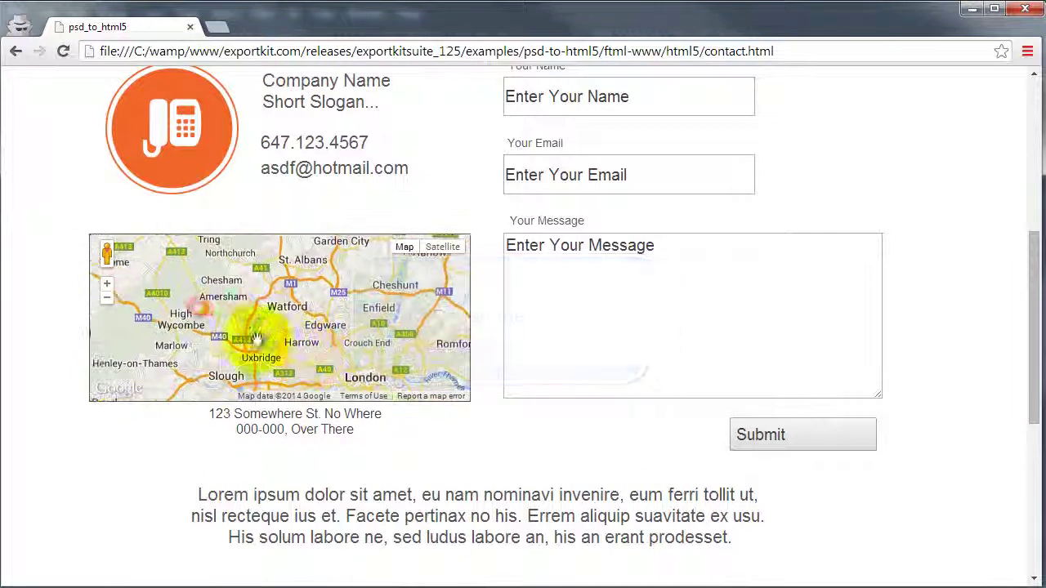
scroll(270, 327, "down", 3)
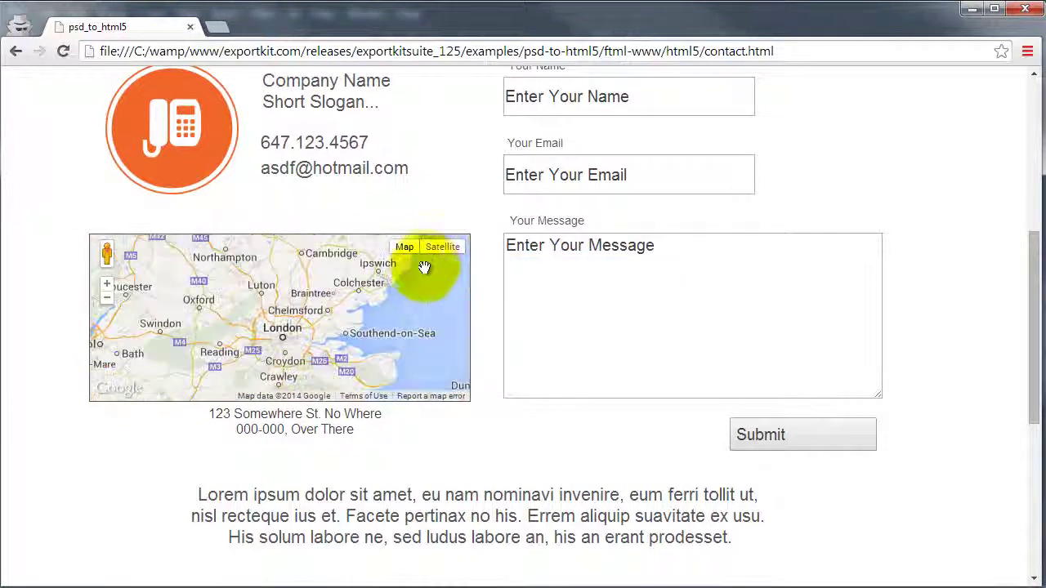